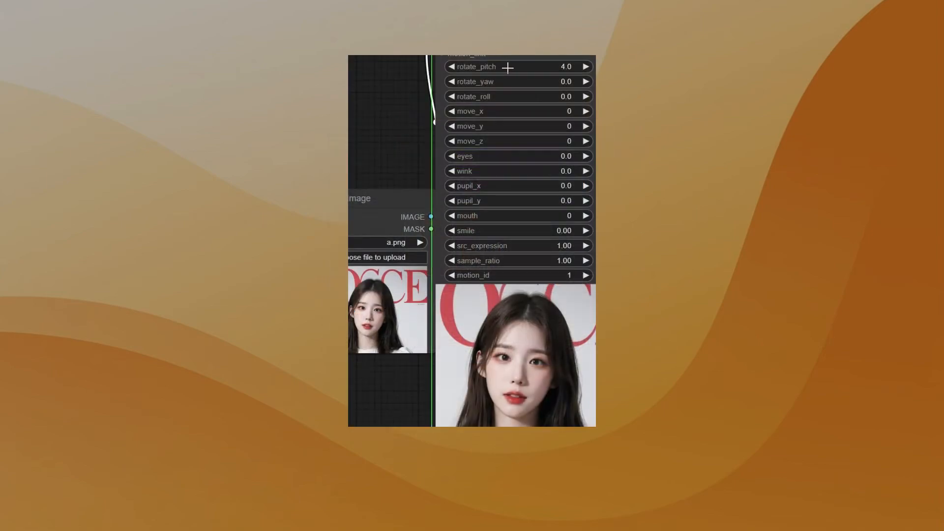
left_click_drag(505, 68, 519, 126)
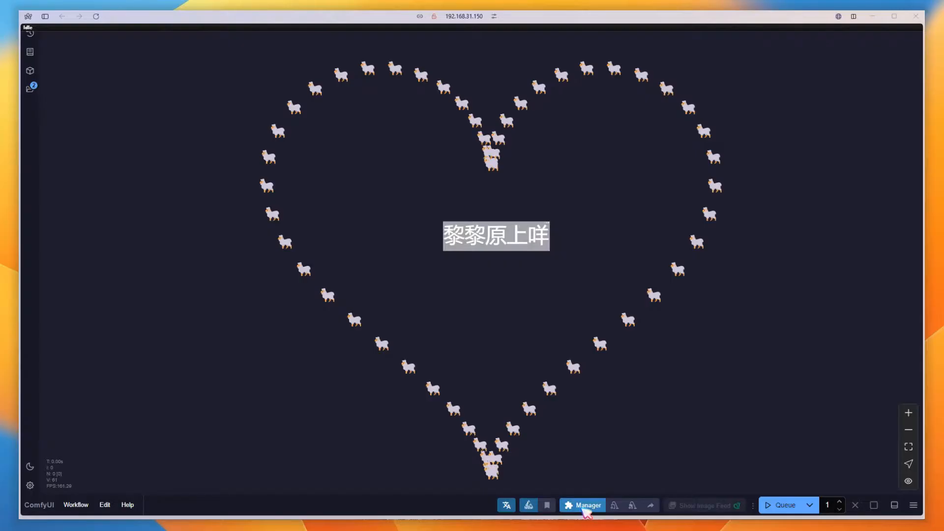
Open the Custom Nodes Manager and search for RyanOn
left_click(584, 507)
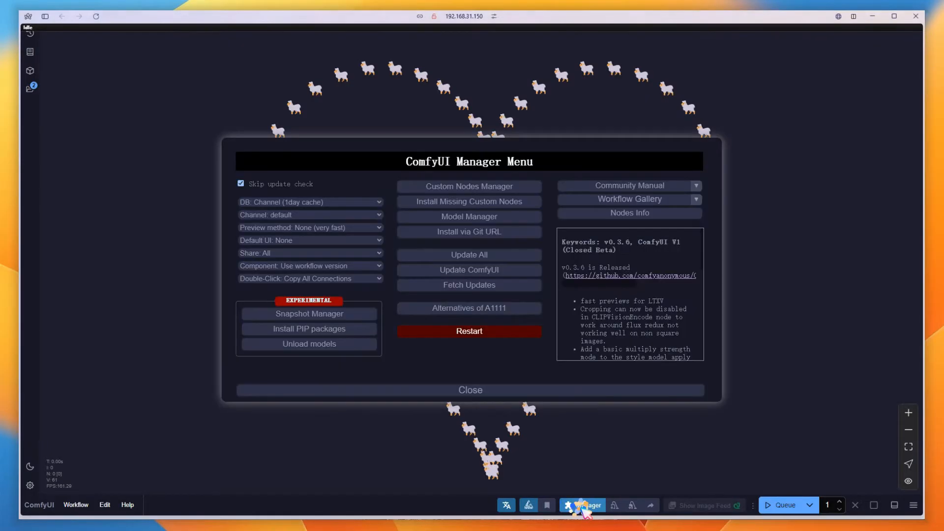
left_click(526, 187)
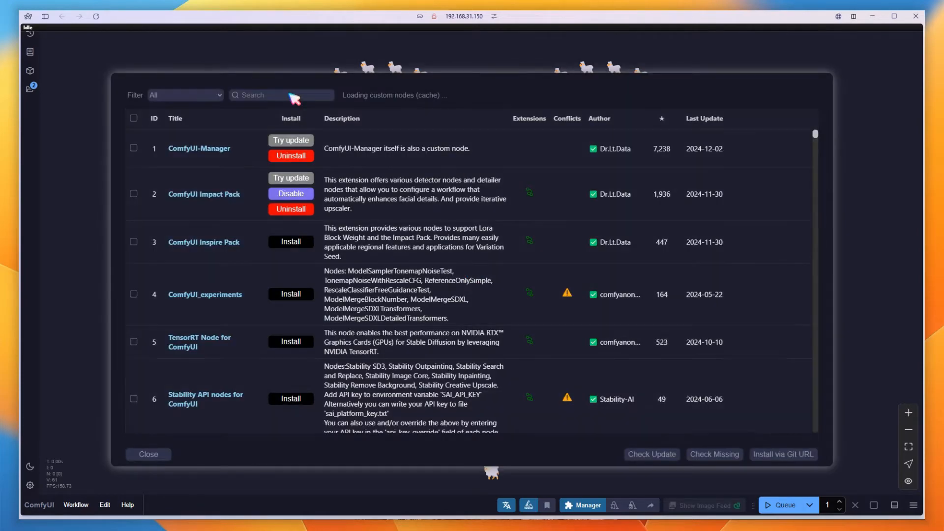
left_click(291, 95)
type("R")
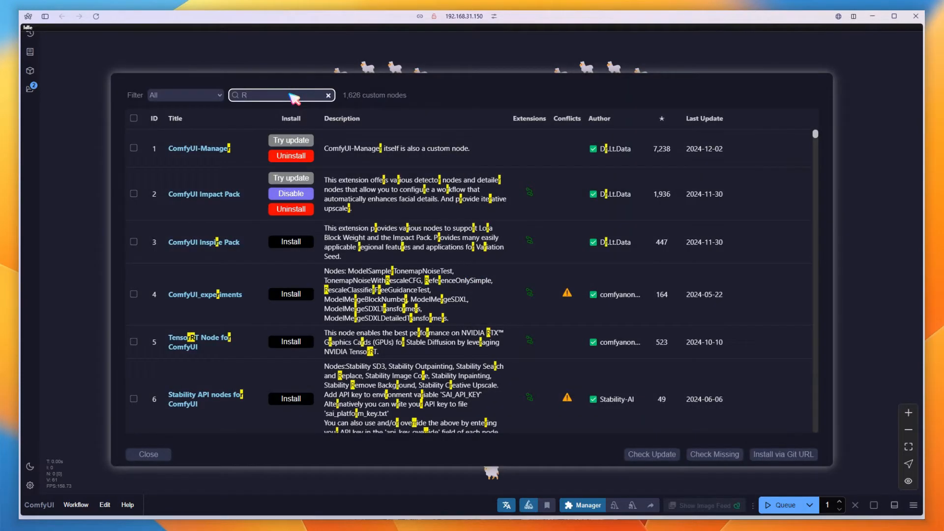
type("yanOn")
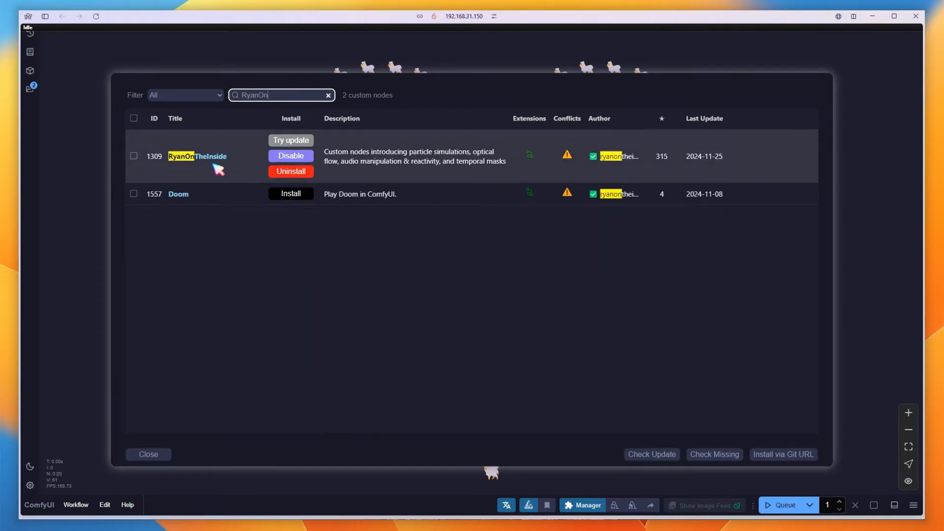
Inspect the conflicted nodes listed for RyanOnTheInside and close the Custom Nodes Manager
left_click(568, 156)
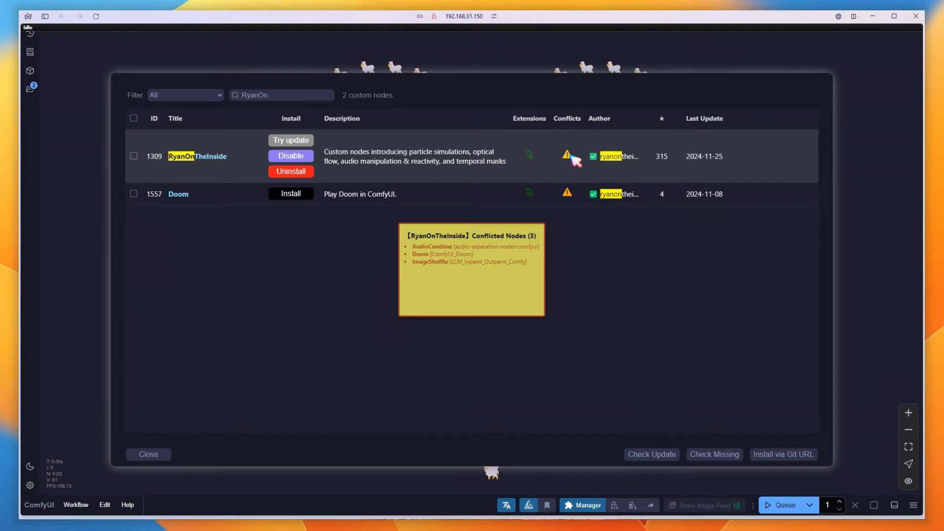
left_click(571, 156)
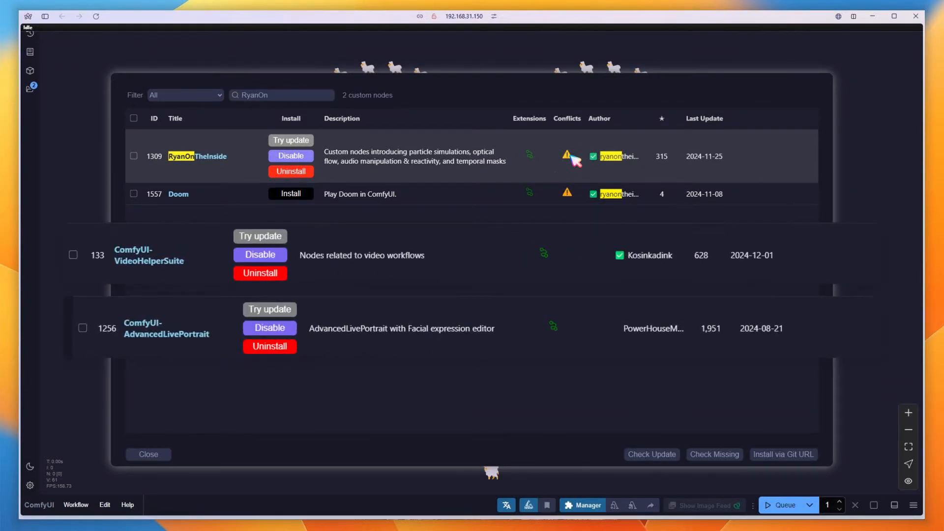
left_click(149, 453)
left_click(514, 390)
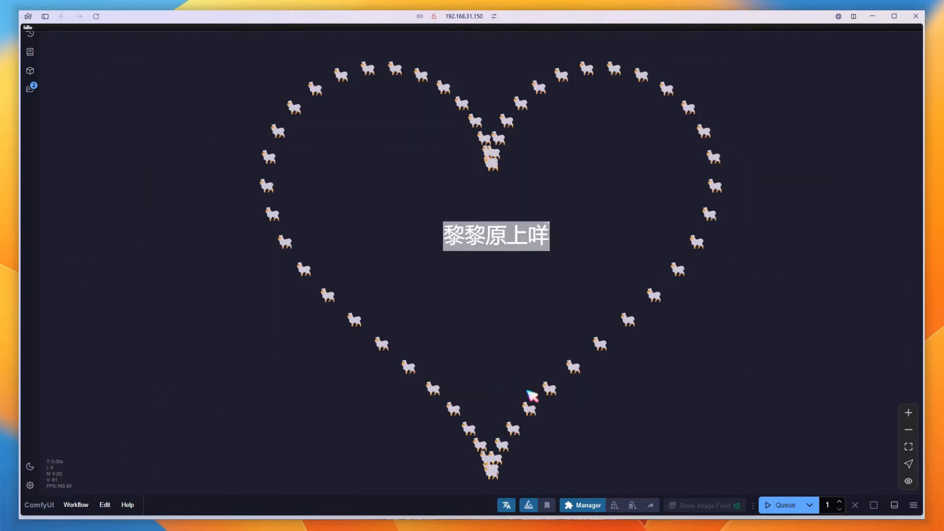
Clear the workflow and add an Expression Editor (PHM) node to the empty canvas
left_click(105, 504)
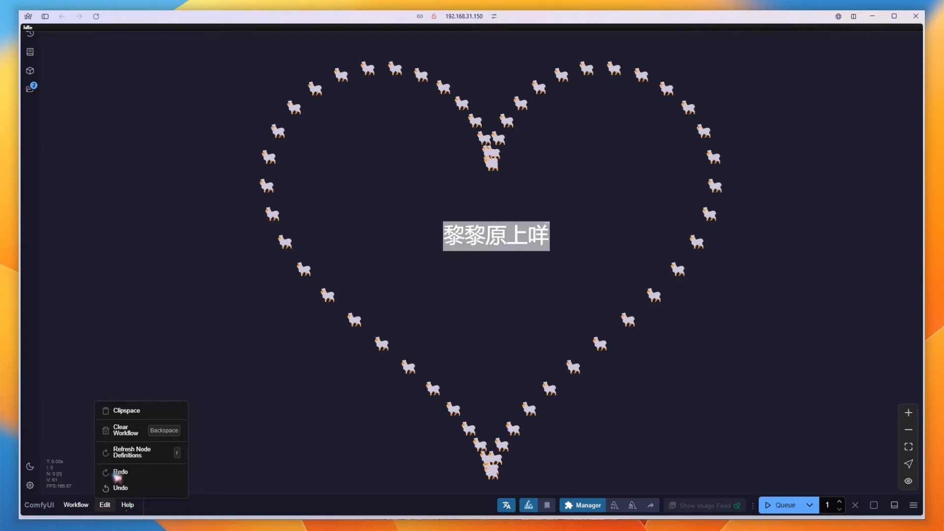
left_click(123, 429)
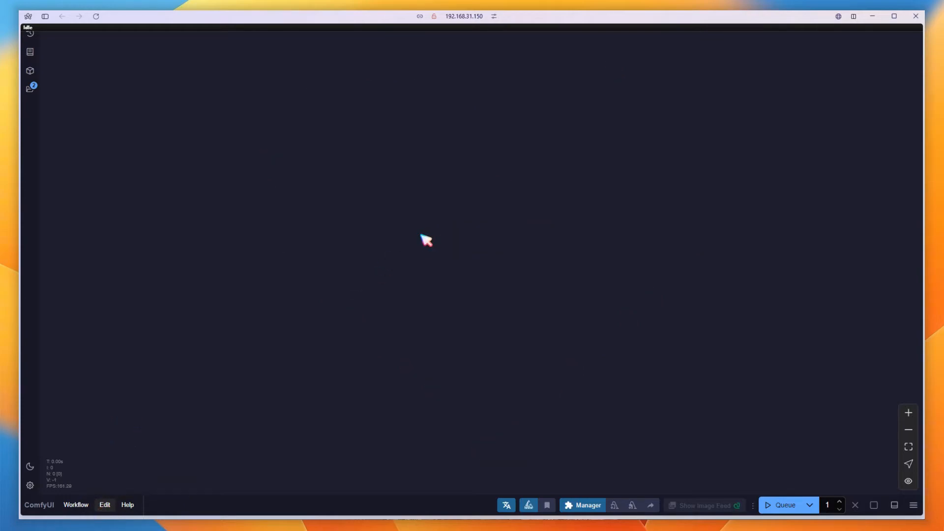
double_click(371, 199)
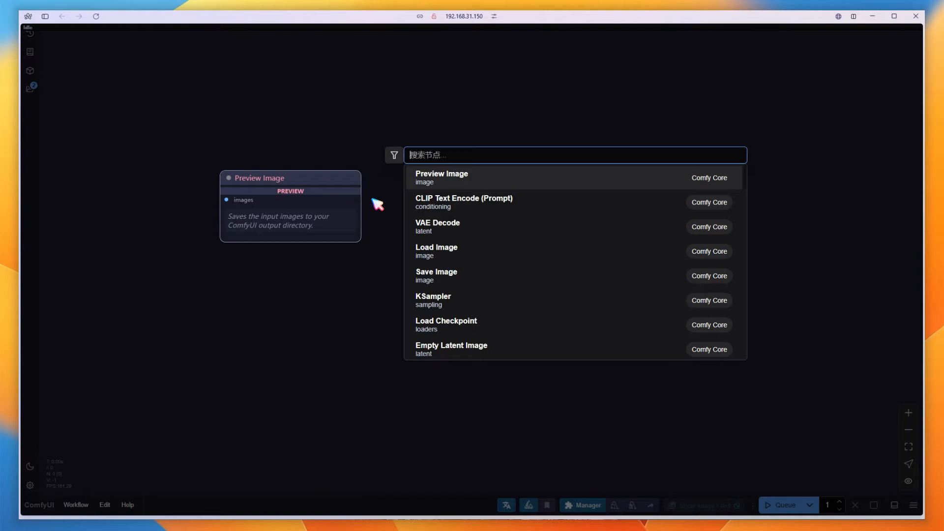
type("expres")
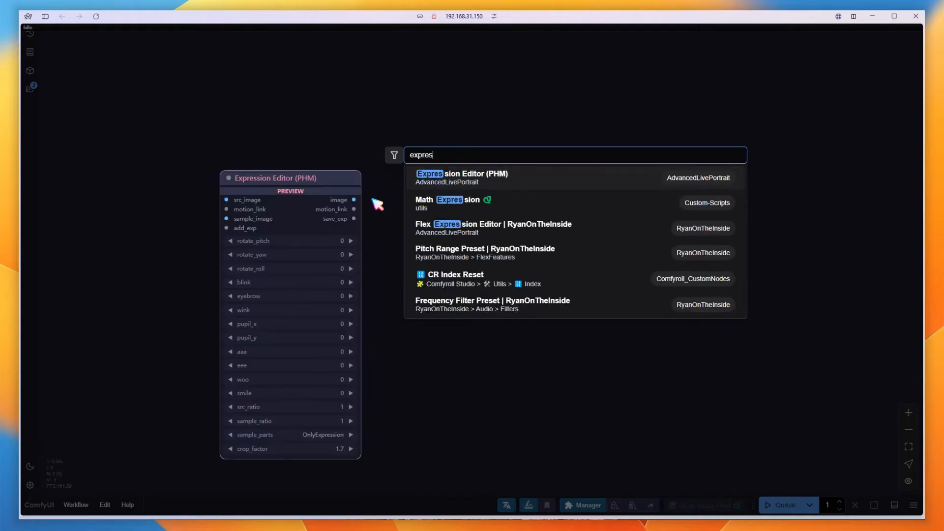
left_click(449, 178)
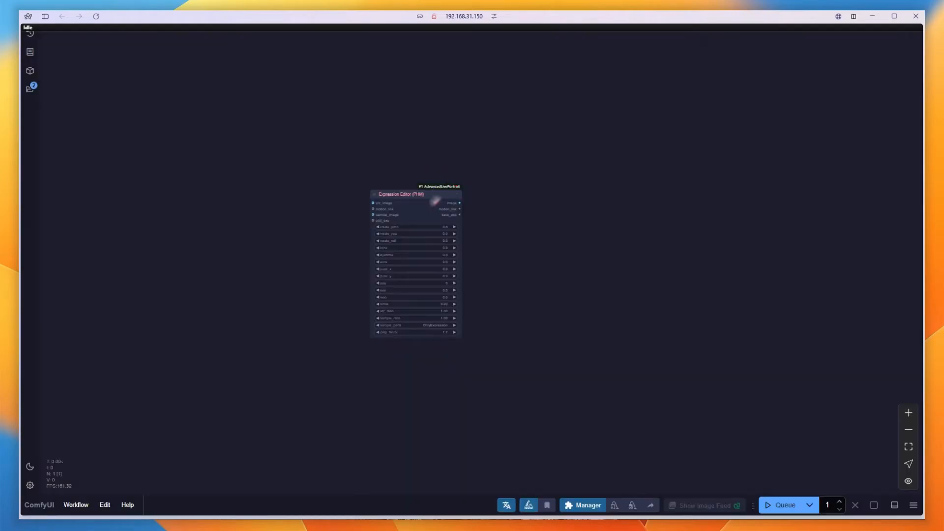
Connect a new Load Image node to the editor's src_image input and load mie.png
scroll(315, 287, "up", 6)
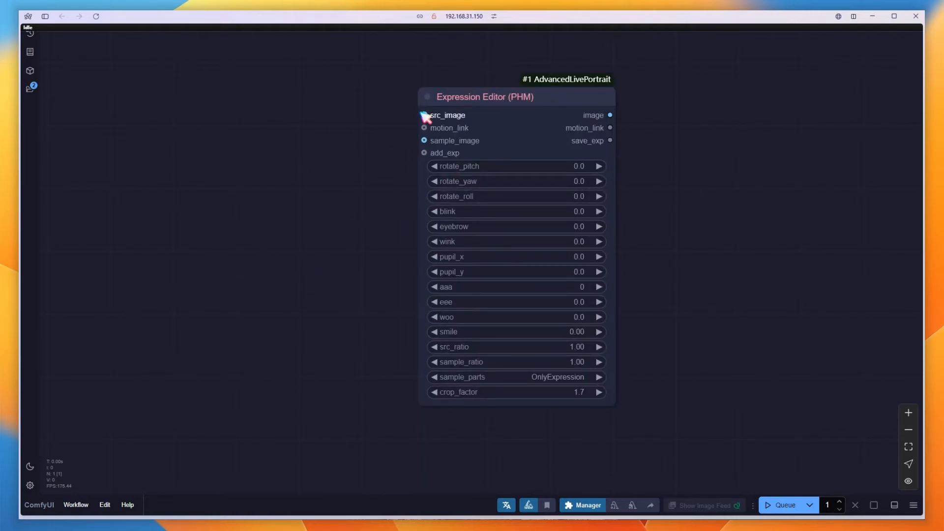
left_click_drag(424, 115, 241, 132)
left_click(256, 194)
left_click_drag(320, 146, 199, 120)
left_click(213, 151)
type("mi")
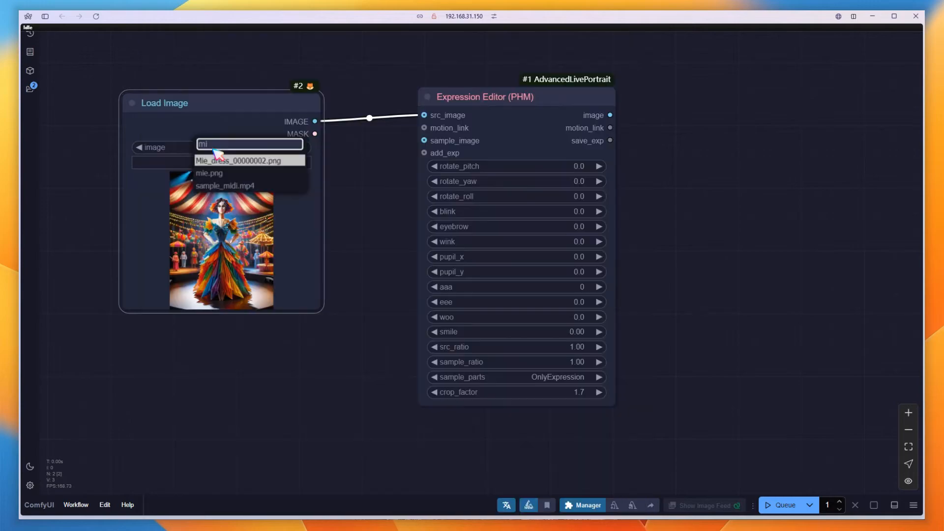
left_click(209, 173)
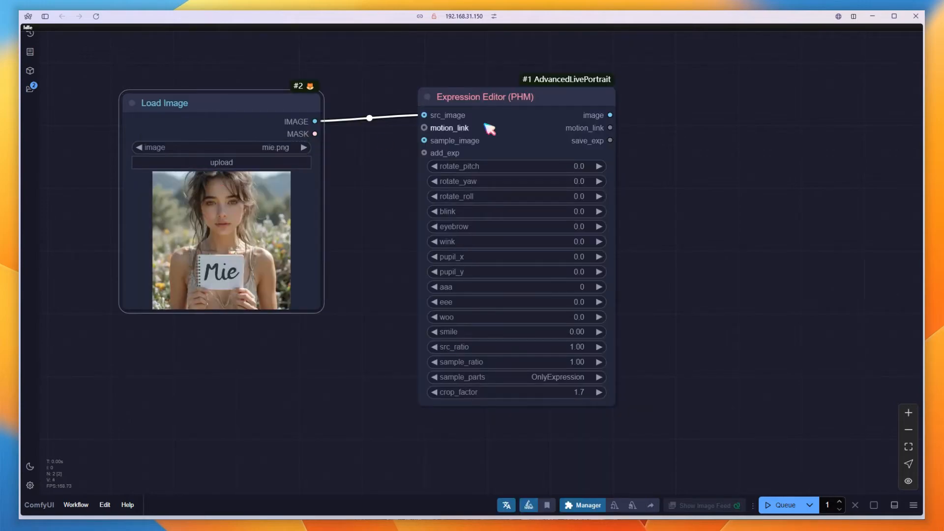
Add a Preview Image node fed by the editor's image output and tidy the node positions
left_click_drag(610, 115, 667, 100)
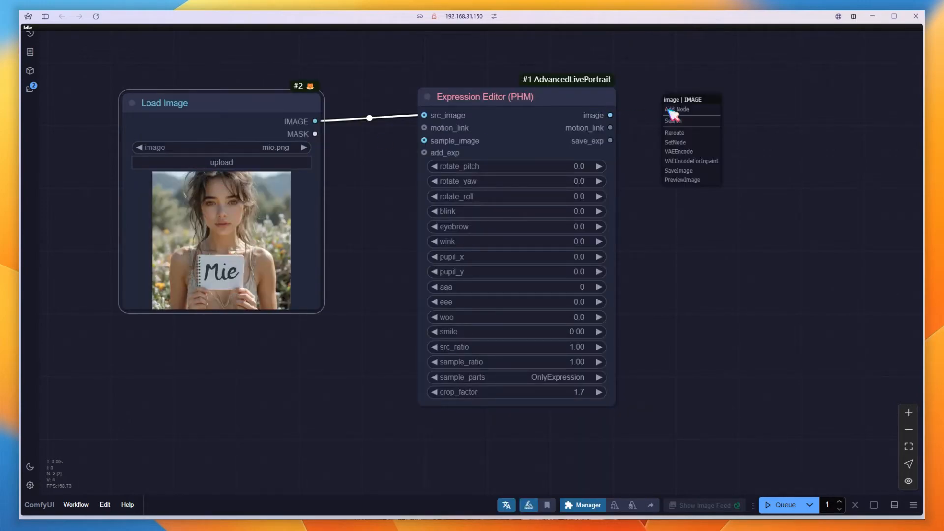
left_click(688, 179)
left_click_drag(548, 99, 513, 99)
left_click_drag(692, 104, 656, 107)
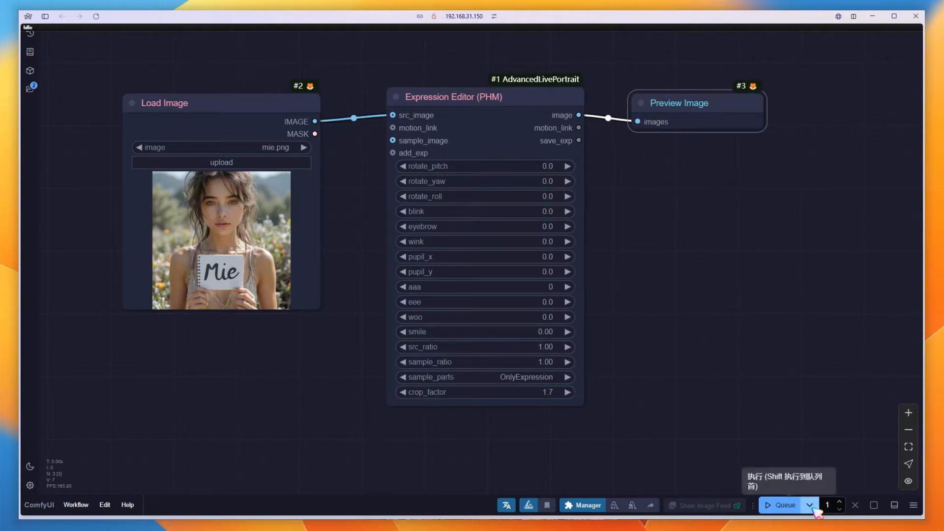
Switch the run mode to Queue (Change) and drag rotate_pitch to 7.5
left_click(809, 507)
left_click(790, 487)
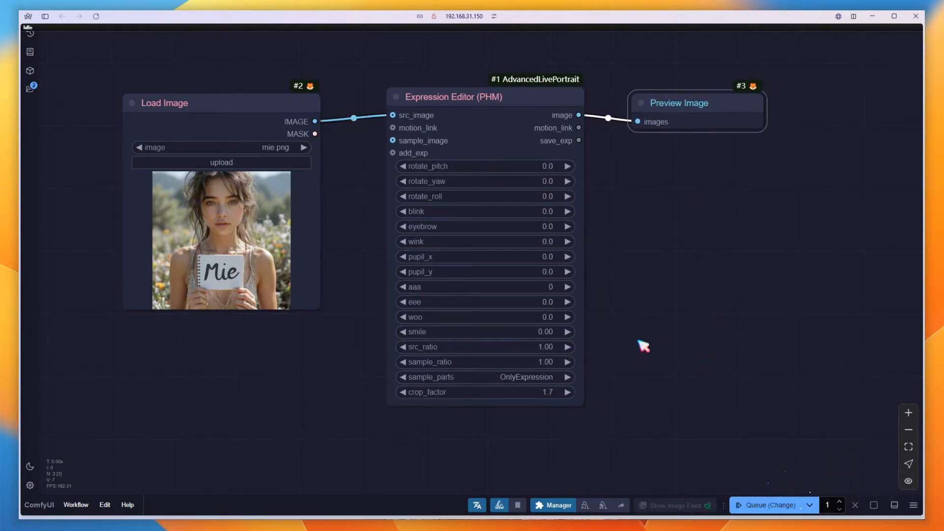
left_click_drag(630, 331, 658, 331)
scroll(424, 181, "up", 2)
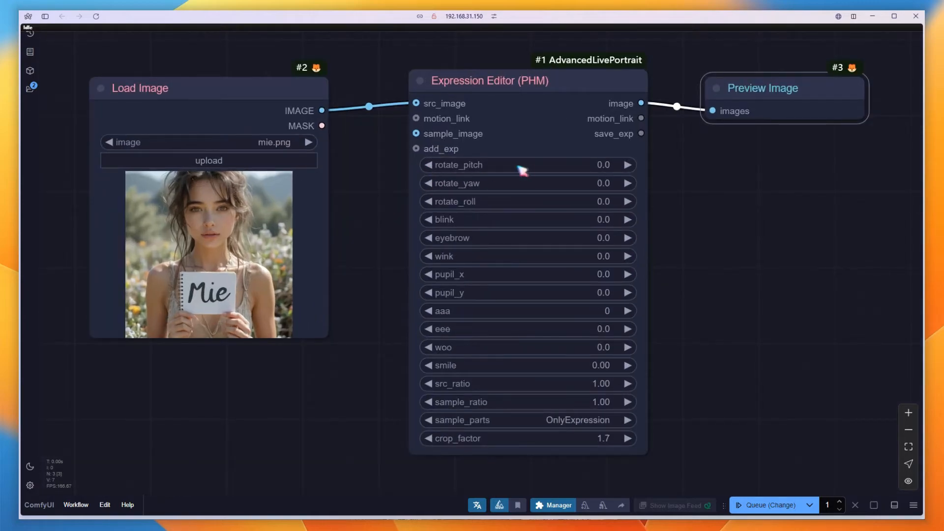
left_click_drag(522, 166, 533, 168)
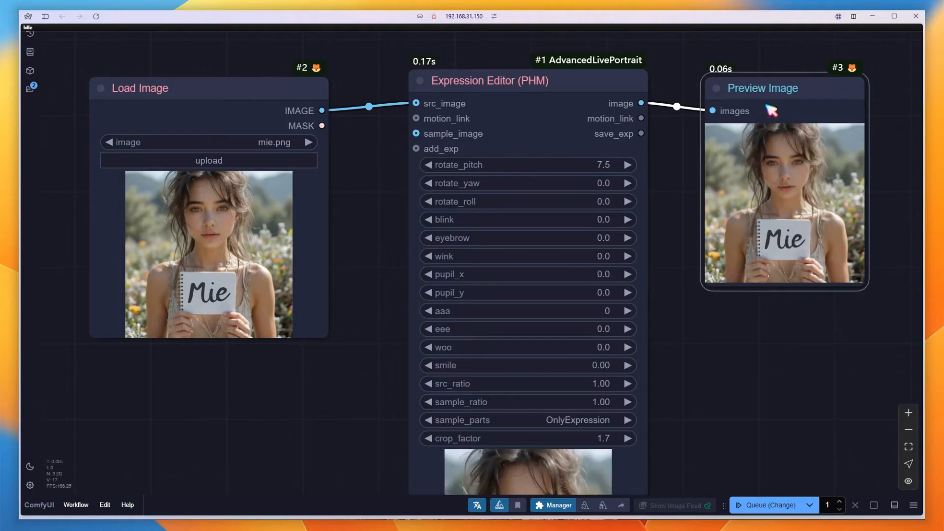
Reposition the Preview Image and Load Image nodes closer to the Expression Editor
left_click_drag(744, 85, 705, 86)
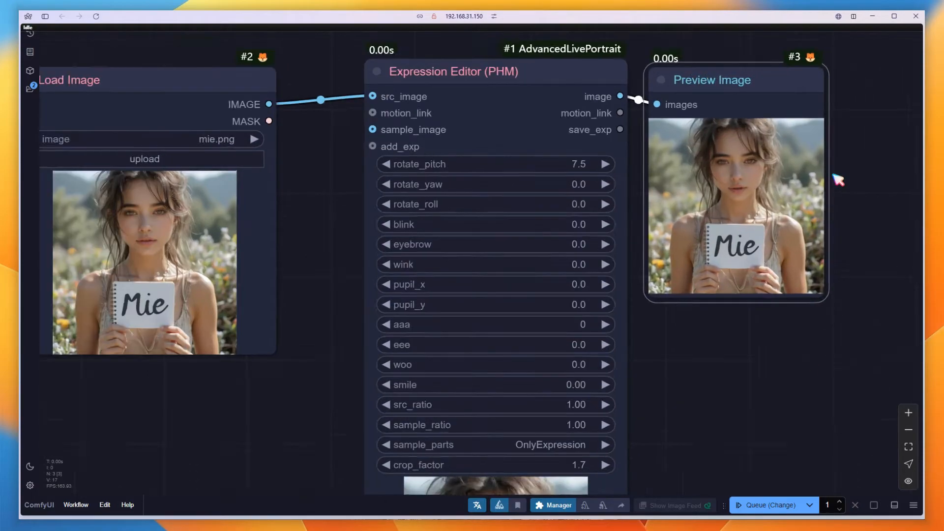
scroll(838, 177, "up", 2)
left_click(224, 64)
left_click_drag(228, 69, 255, 69)
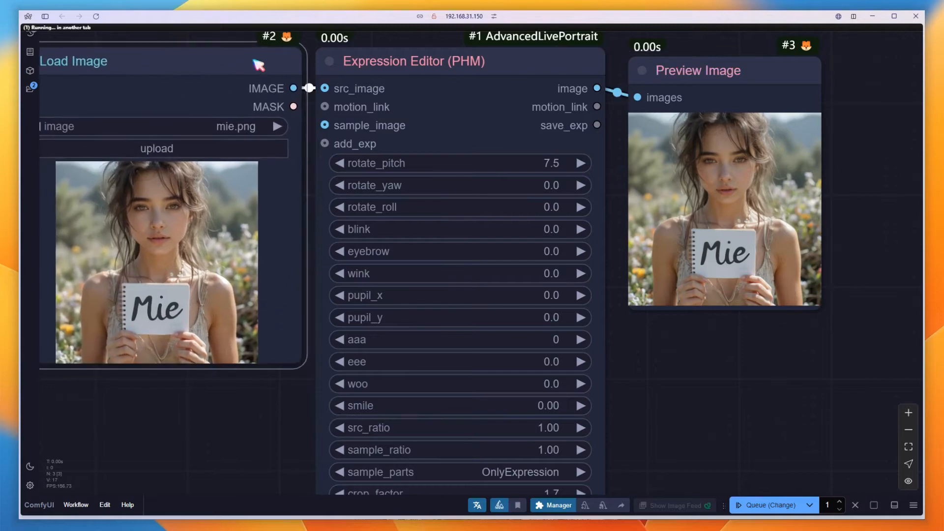
Try rotate_pitch at 20 and -20, then set rotate_pitch to 5
left_click_drag(509, 170, 569, 167)
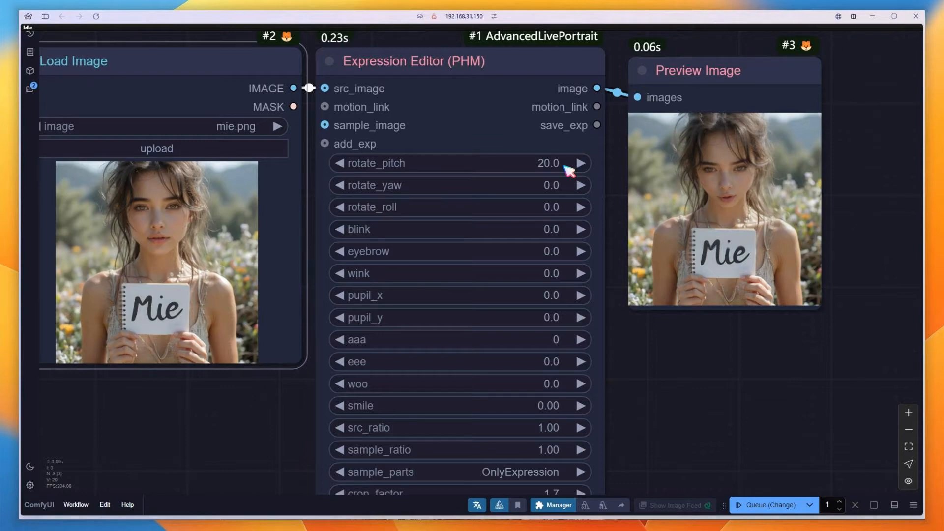
left_click_drag(569, 170, 476, 168)
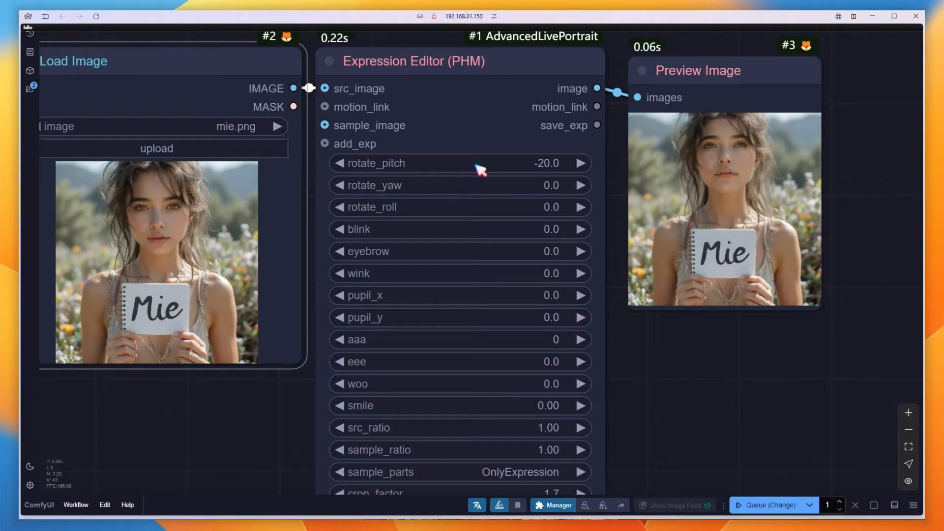
left_click(476, 166)
type("5")
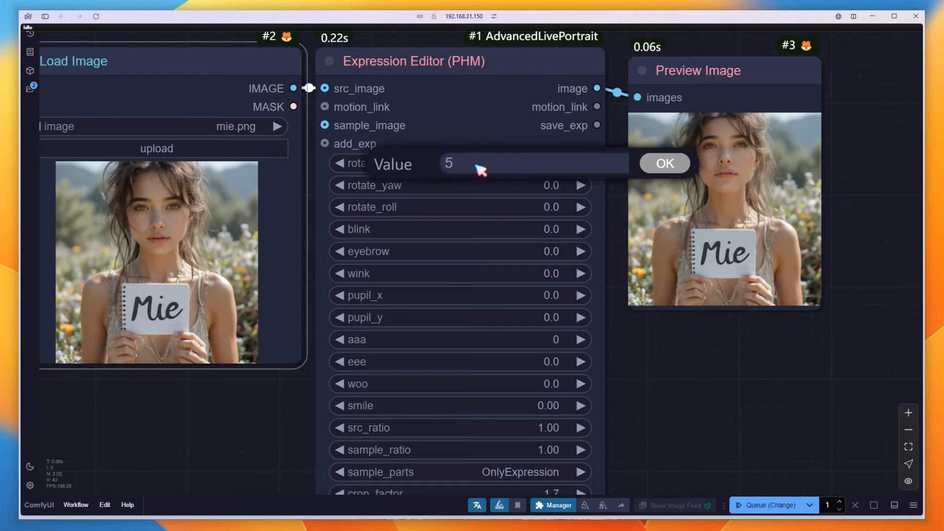
key("Return")
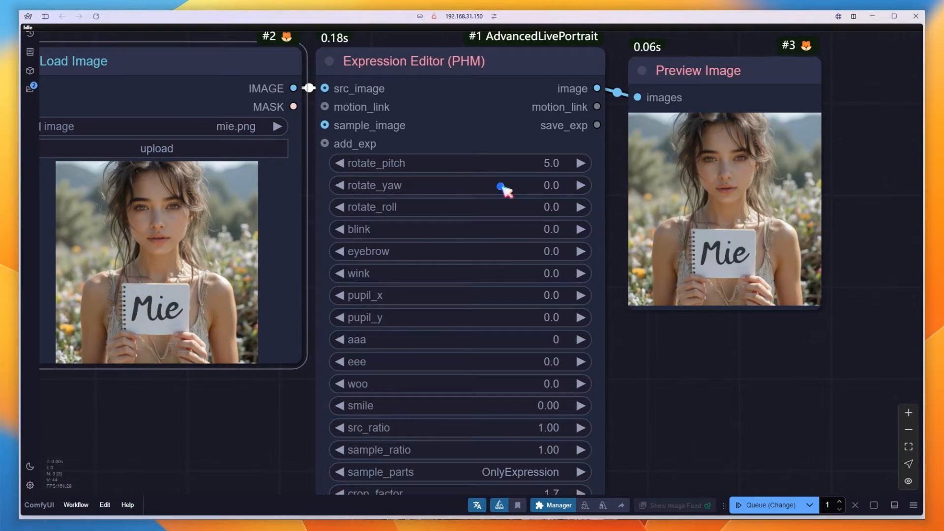
Set rotate_yaw to 1.0 and the aaa mouth value to about 46
mouse_move(502, 186)
left_mouse_down()
mouse_move(512, 191)
mouse_move(500, 188)
left_mouse_up()
left_click_drag(512, 339, 539, 345)
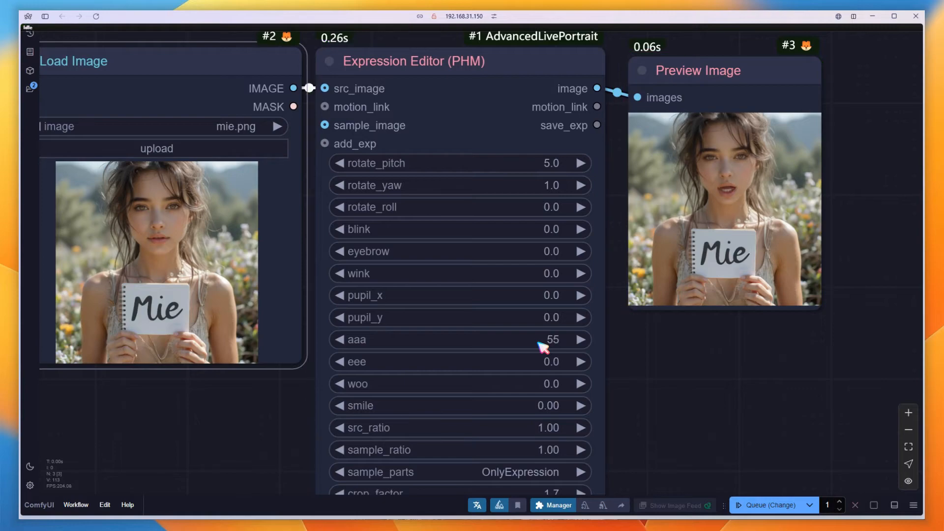
left_click_drag(537, 341, 532, 343)
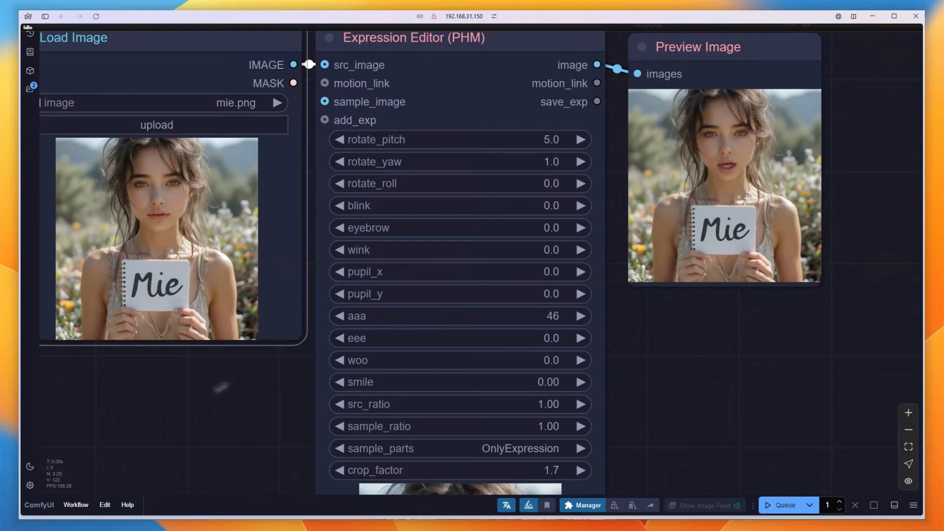
Clear the workflow and add a Load Audio (Upload) node from Video Helper Suite
left_click(105, 504)
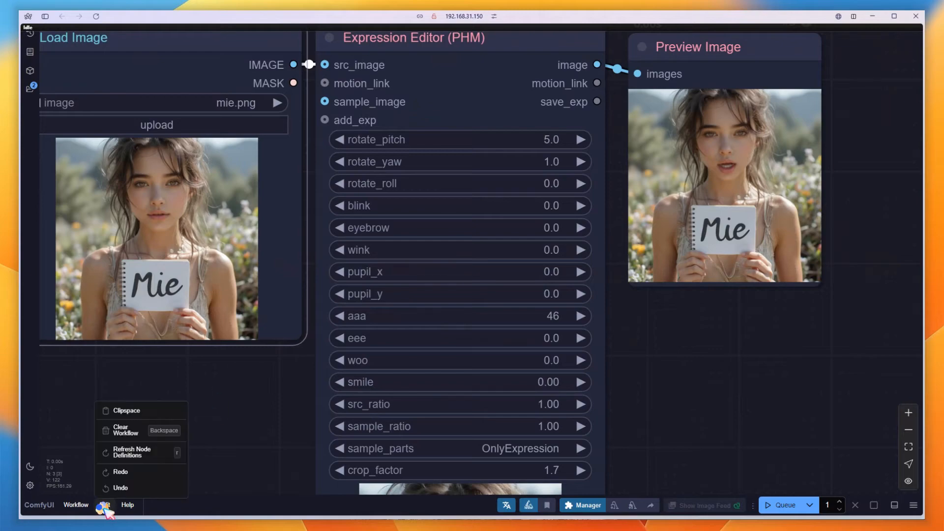
left_click(131, 430)
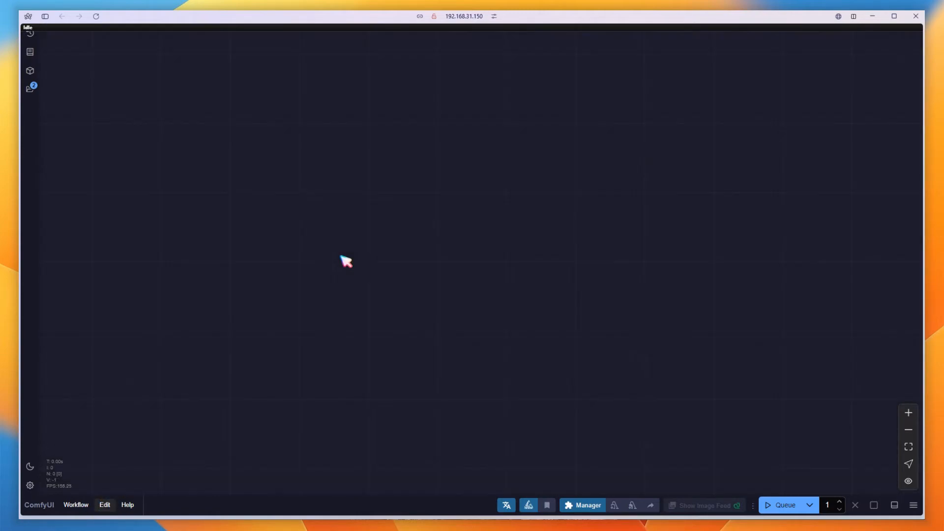
double_click(201, 168)
type("lo")
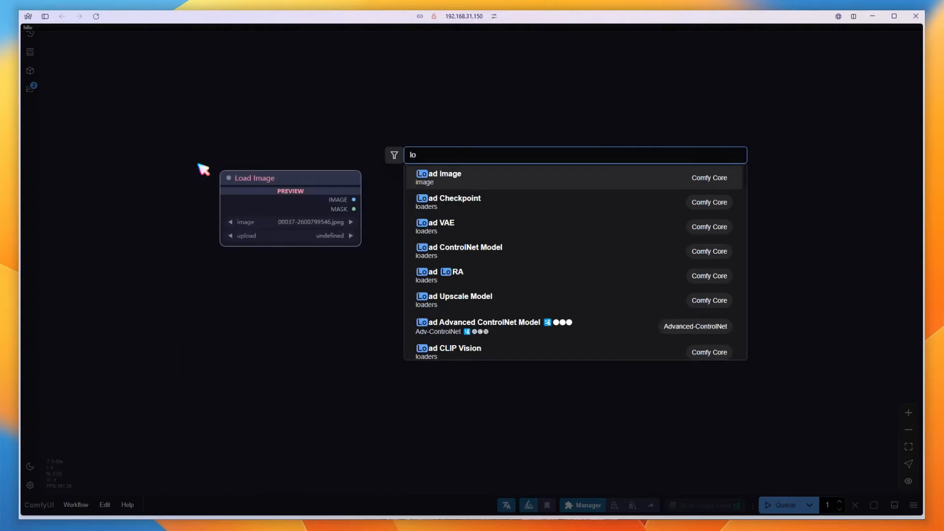
type("ad au")
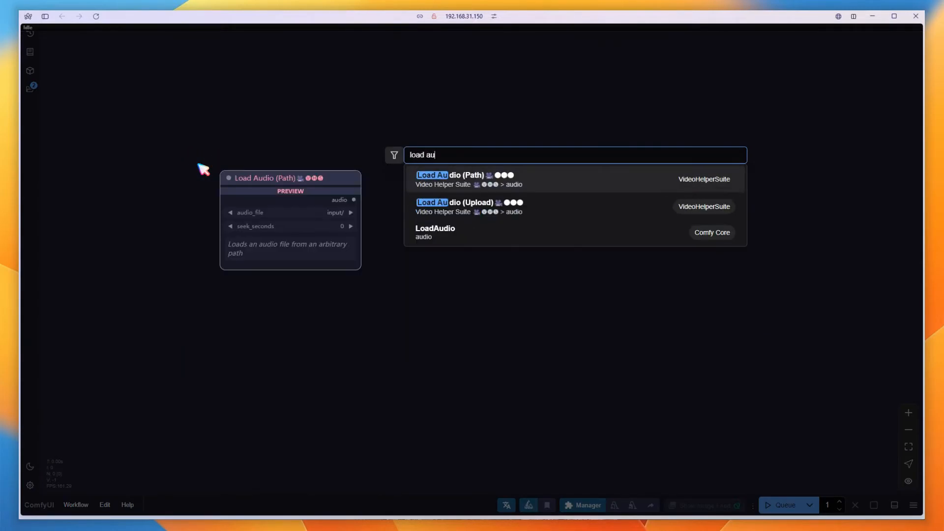
left_click(449, 208)
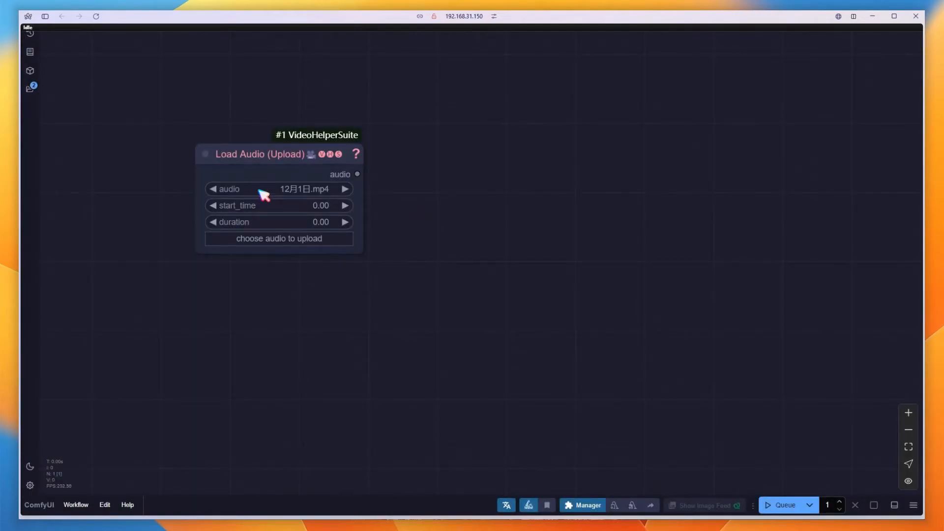
Choose 和弦.mp3 as the audio file and set start_time to 2
left_click(260, 191)
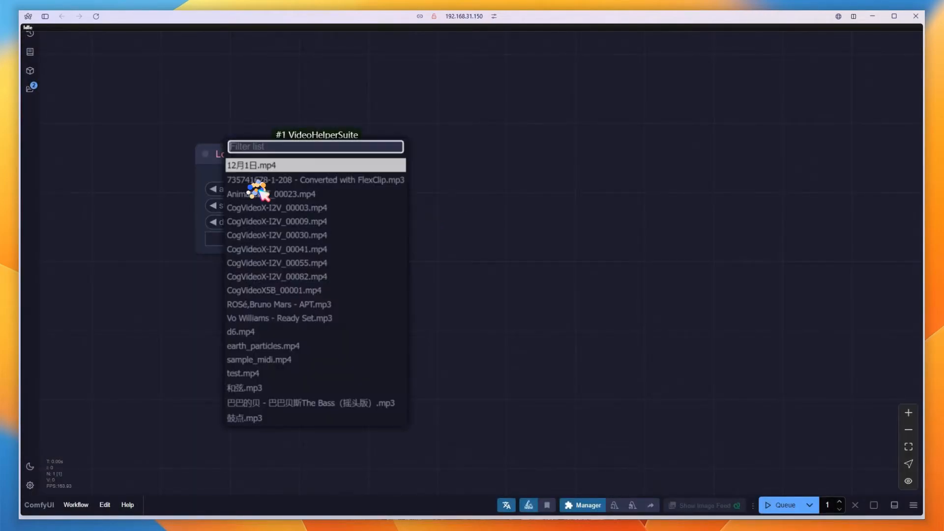
left_click(257, 390)
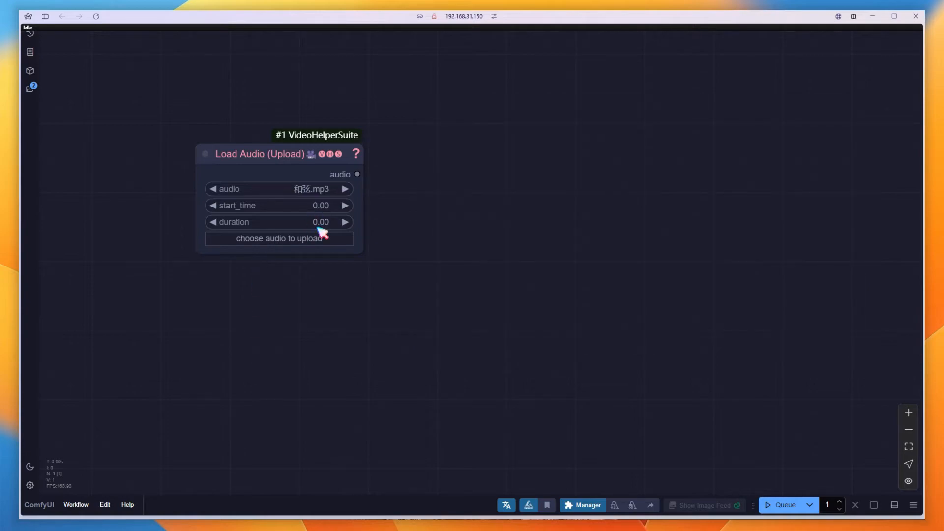
left_click(296, 206)
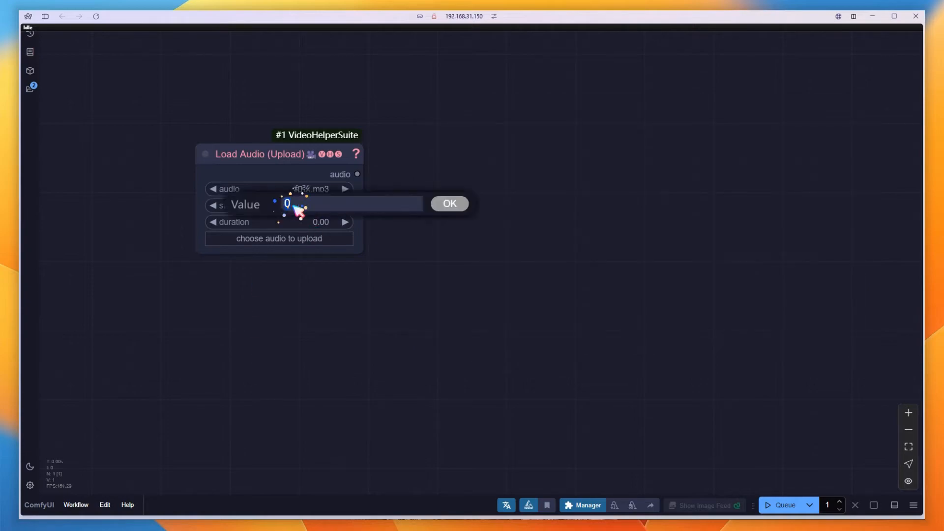
key("Return")
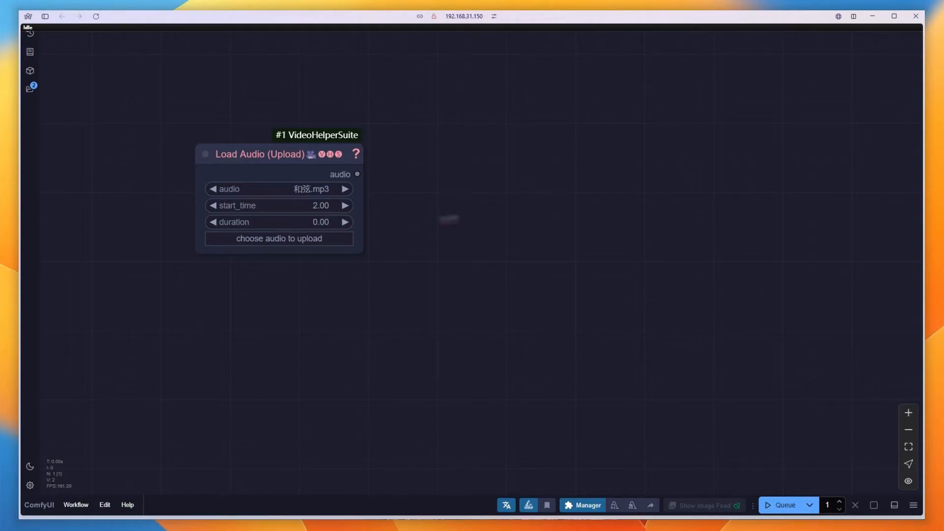
Connect a PreviewAudio node to the audio output, run the queue and play the audio preview
left_click_drag(358, 174, 421, 147)
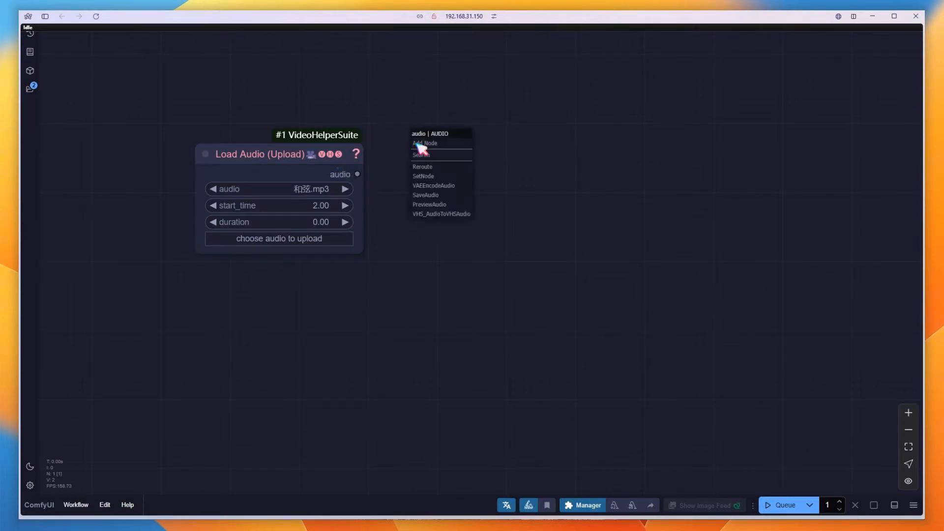
left_click(449, 212)
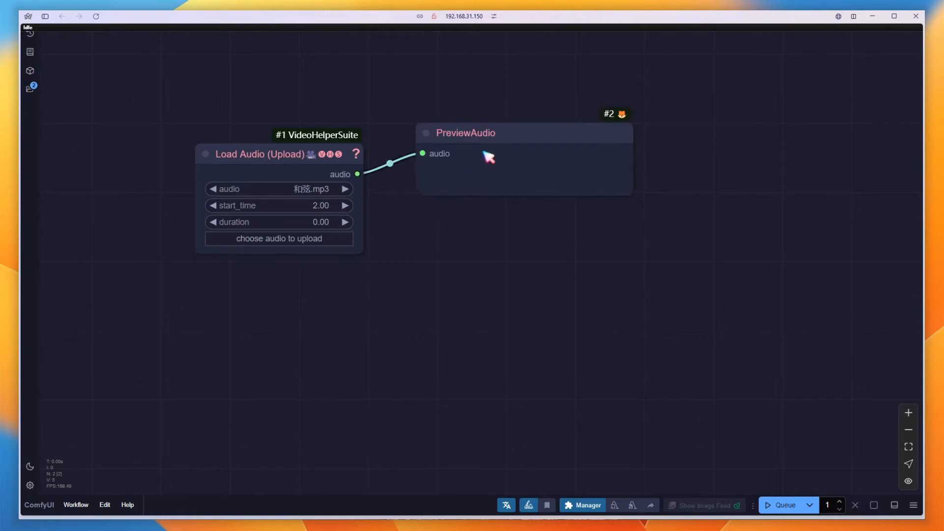
left_click(779, 505)
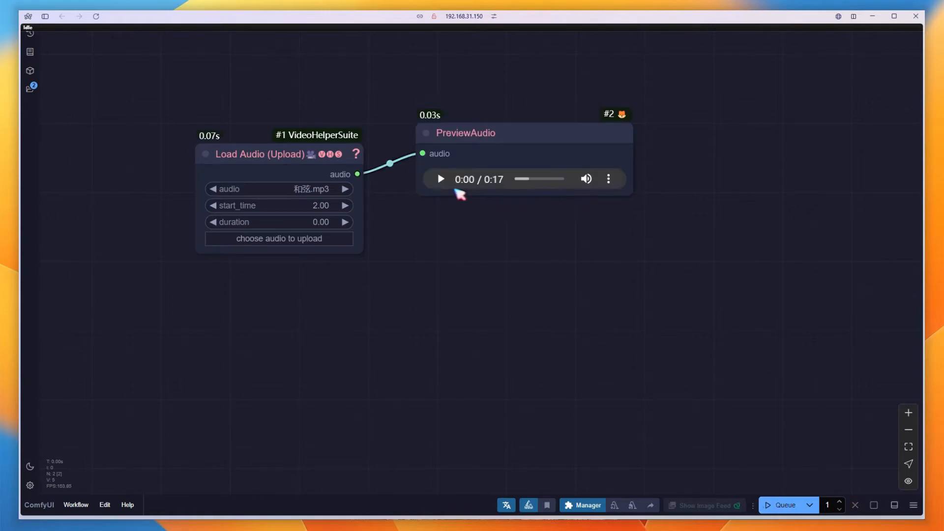
left_click(441, 180)
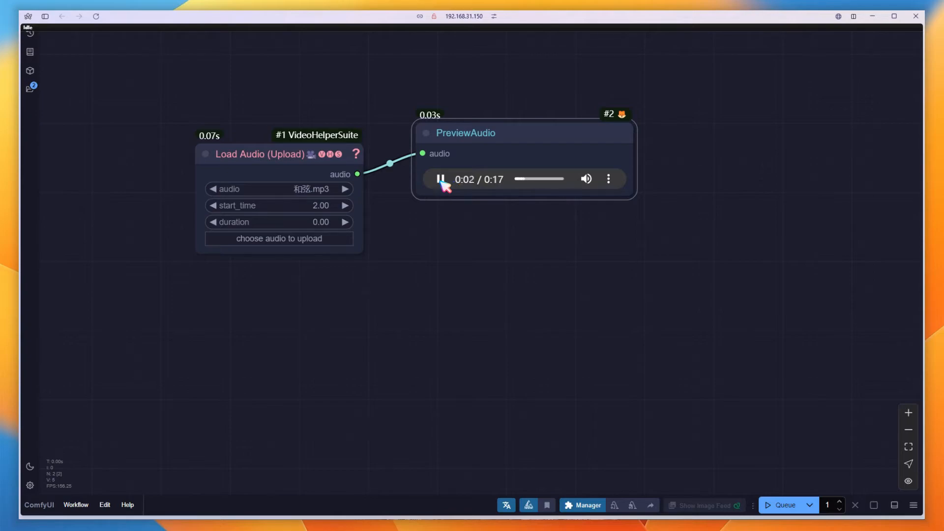
left_click(441, 180)
Add an Audio Separator Simple node and connect the loaded audio to its audio input
left_click_drag(464, 276, 448, 403)
left_click_drag(501, 265, 505, 130)
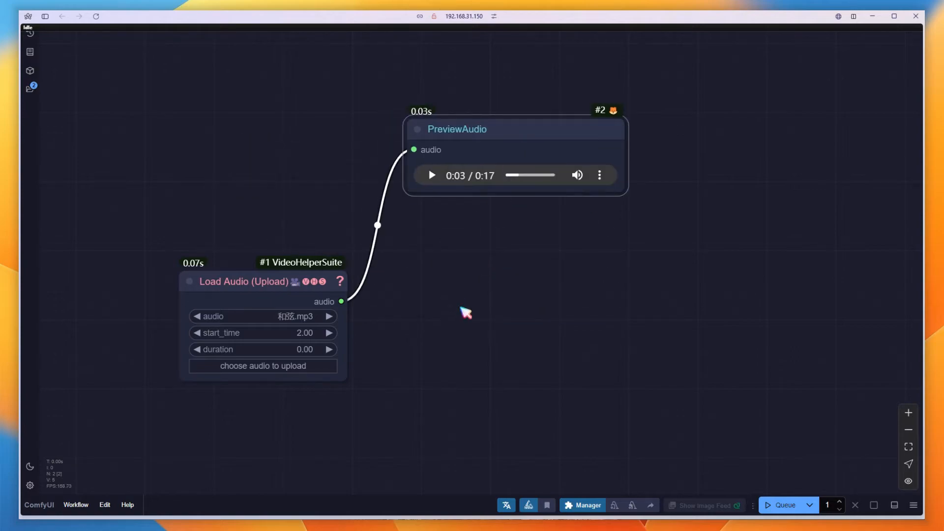
double_click(476, 299)
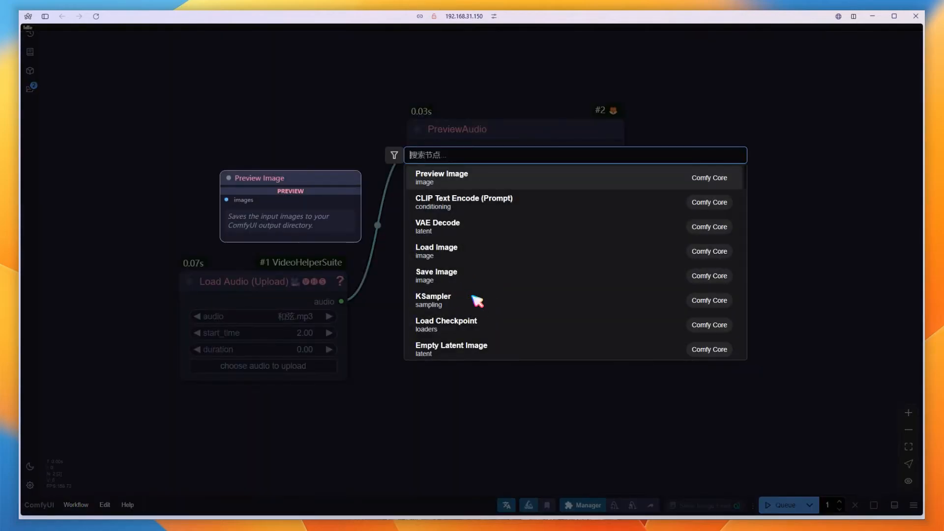
type("audio s")
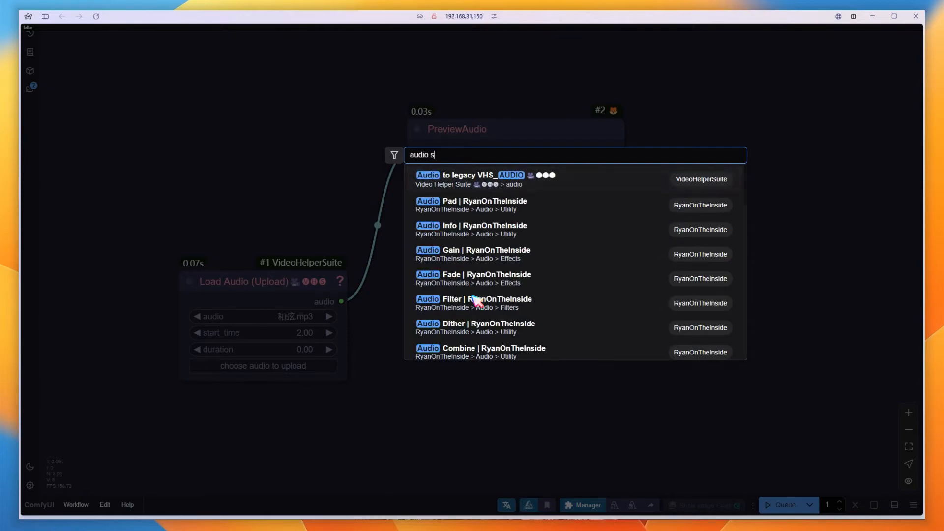
type("ep")
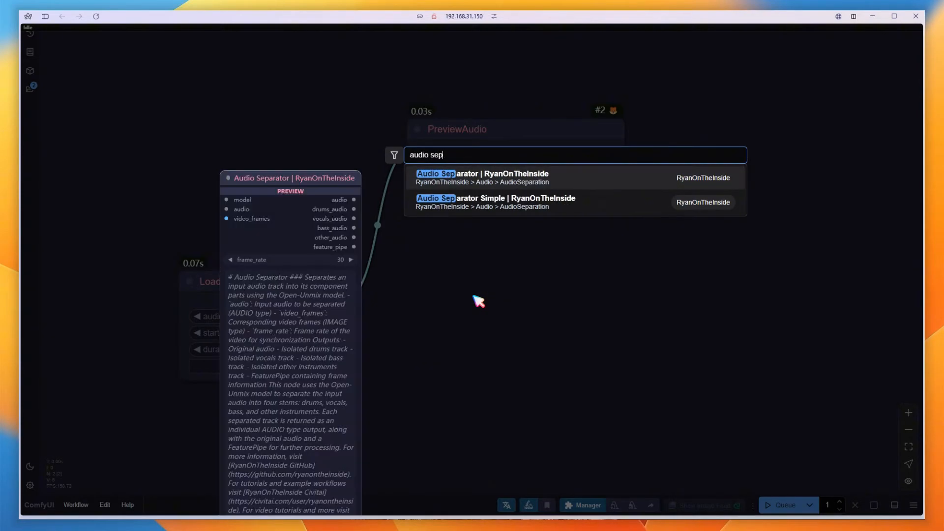
left_click(549, 209)
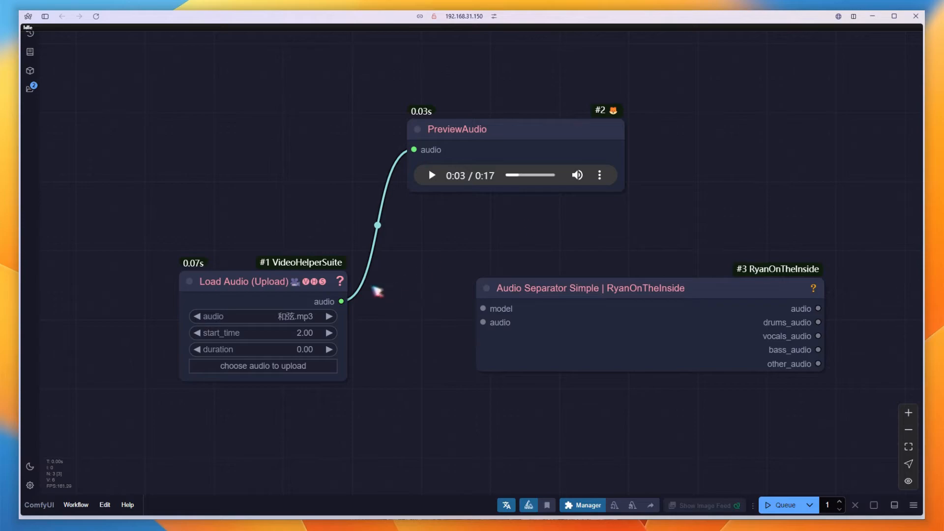
left_click_drag(341, 301, 483, 322)
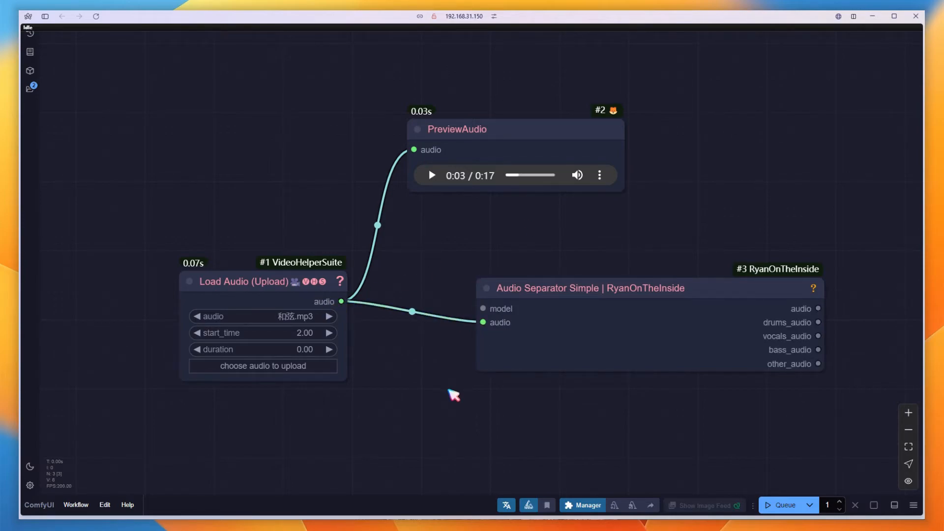
Add a Download Open Unmix Model node to the separator's model input and keep model_name at umxl
left_click_drag(511, 133, 587, 160)
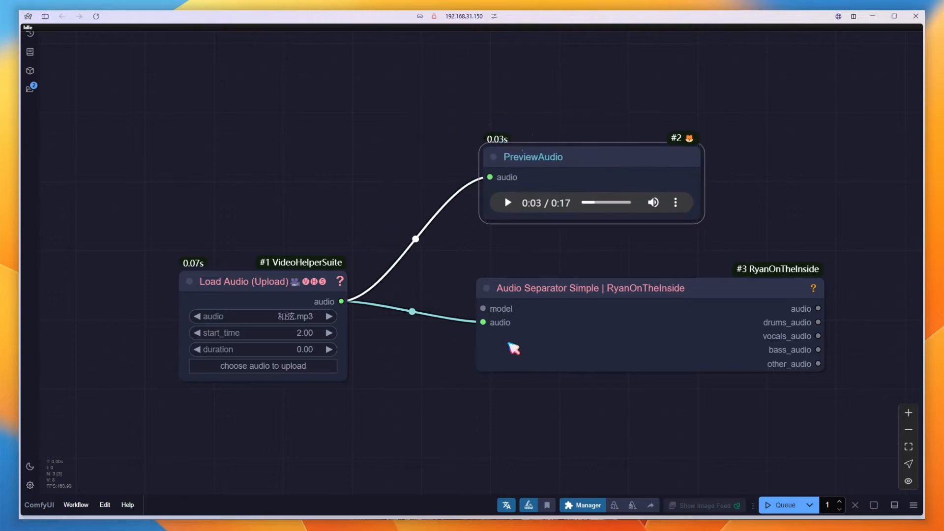
left_click_drag(483, 308, 296, 145)
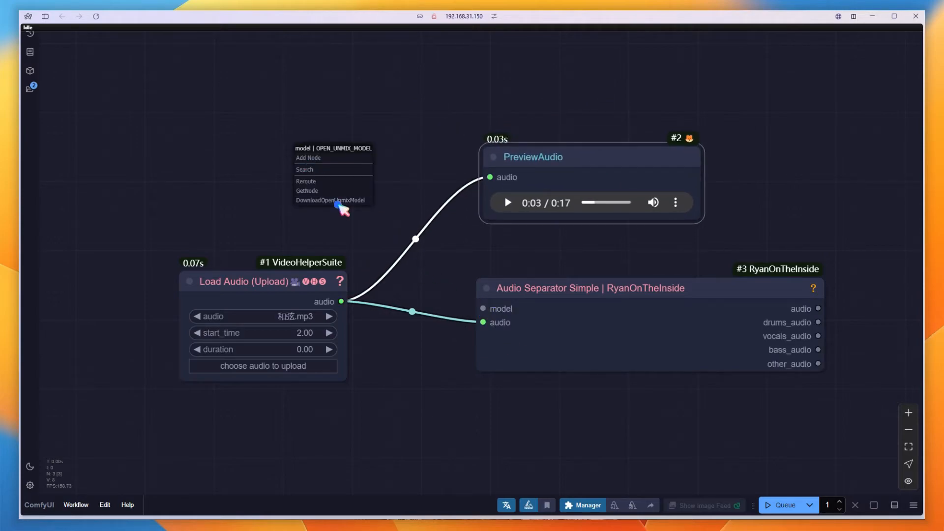
left_click(339, 204)
left_click_drag(589, 158, 285, 175)
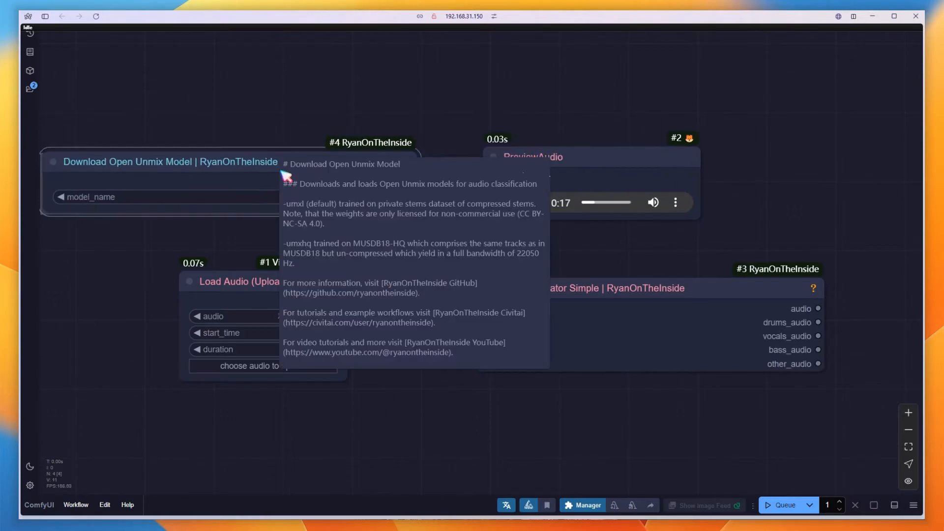
left_click_drag(495, 105, 552, 100)
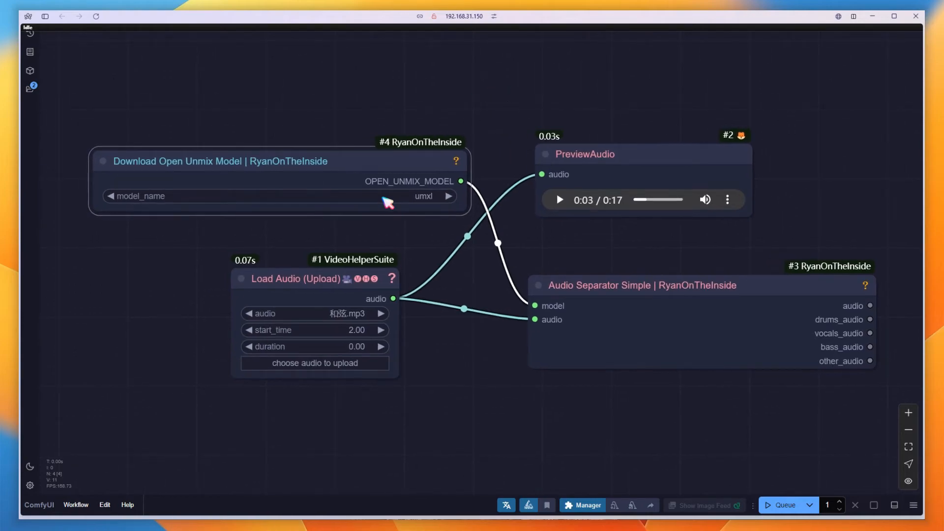
left_click(388, 202)
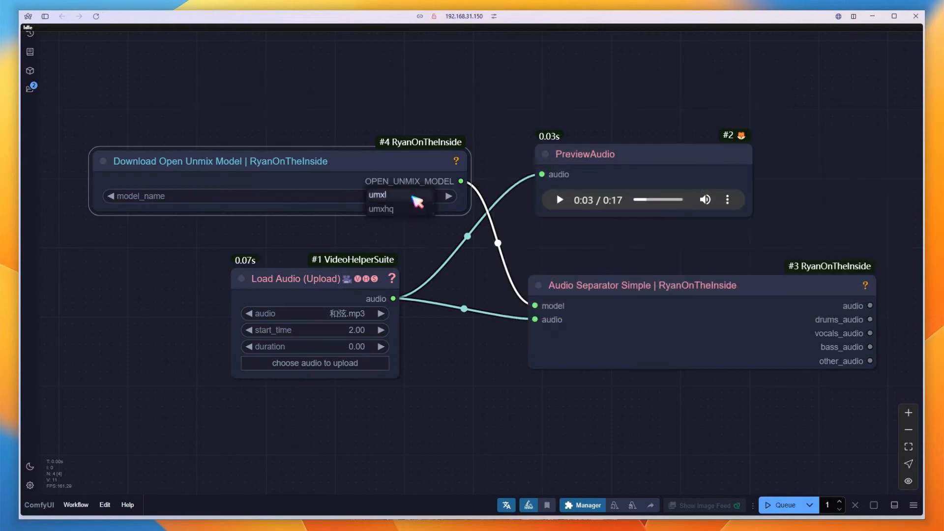
left_click(413, 195)
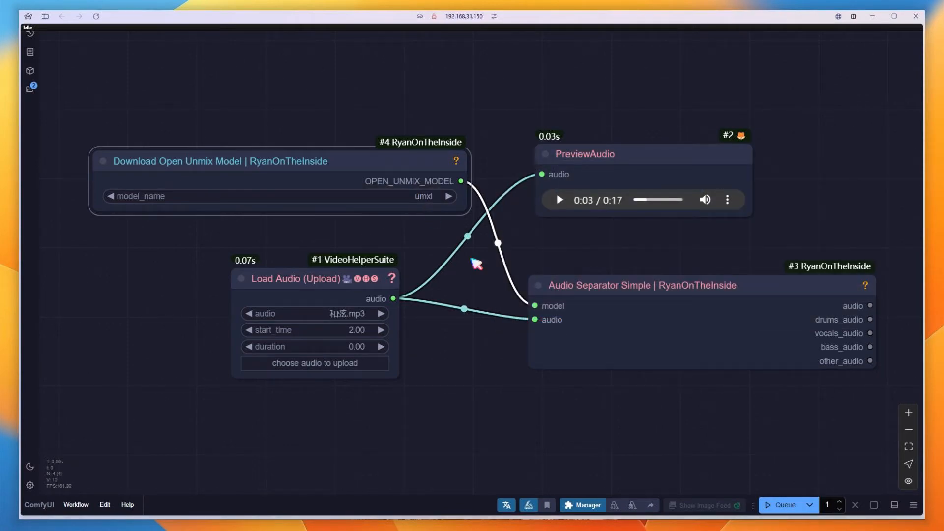
Attach PreviewAudio nodes to the separator's drums, vocals, bass and other outputs
left_click_drag(836, 423, 358, 402)
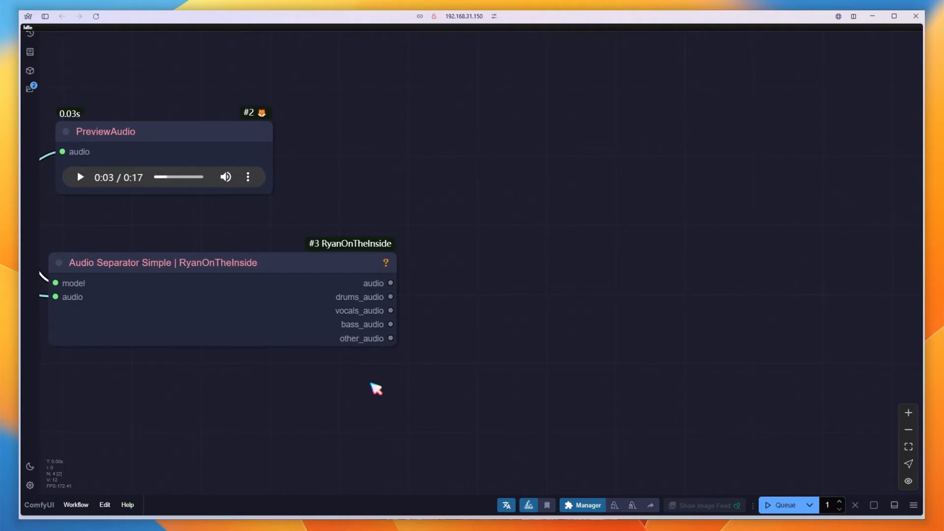
left_click_drag(391, 297, 474, 140)
left_click(491, 195)
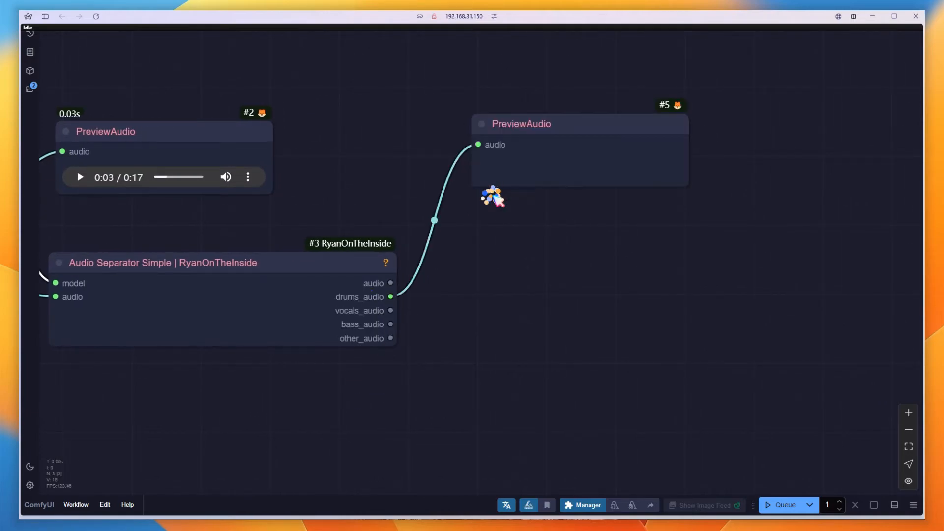
left_click_drag(390, 310, 462, 252)
left_click(475, 318)
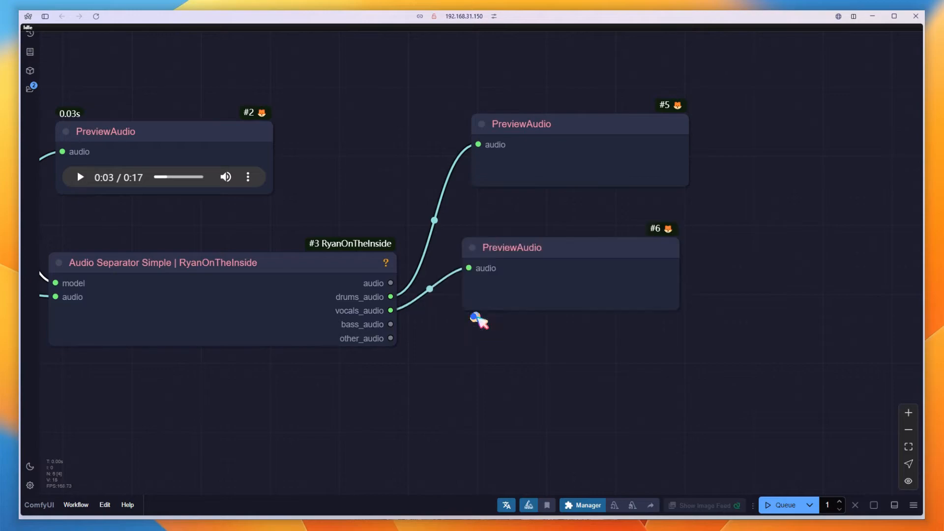
left_click_drag(536, 234, 563, 208)
left_click_drag(391, 324, 471, 319)
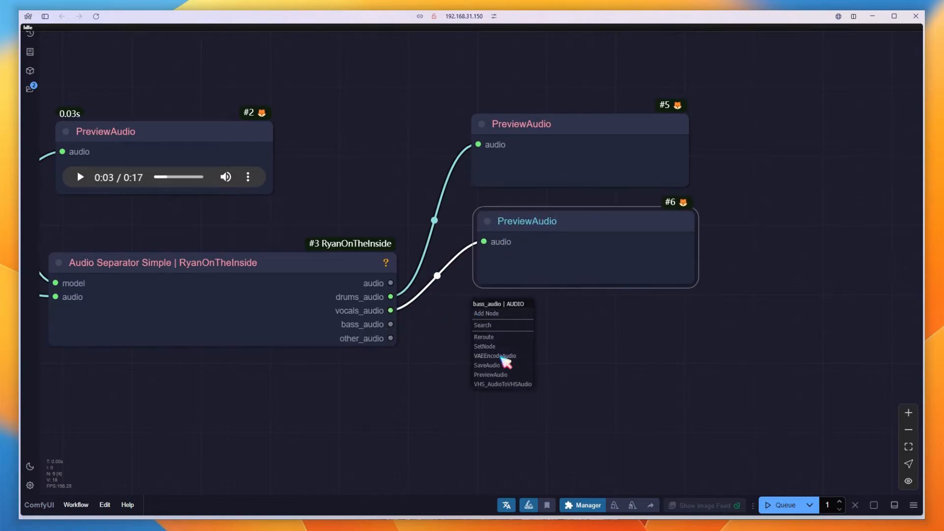
left_click(501, 380)
left_click_drag(391, 339, 532, 401)
left_click(522, 447)
left_click(546, 397)
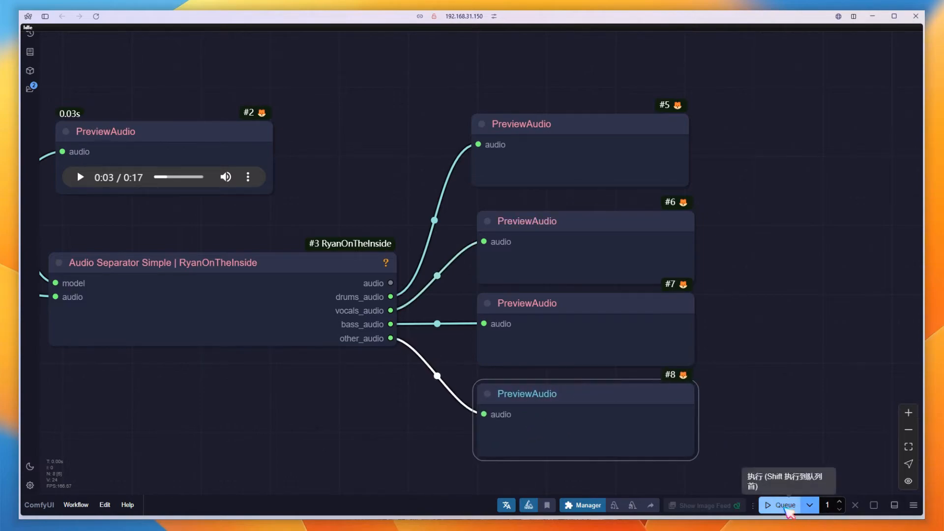
Run the queue and play each separated stem's preview in turn
left_click(786, 505)
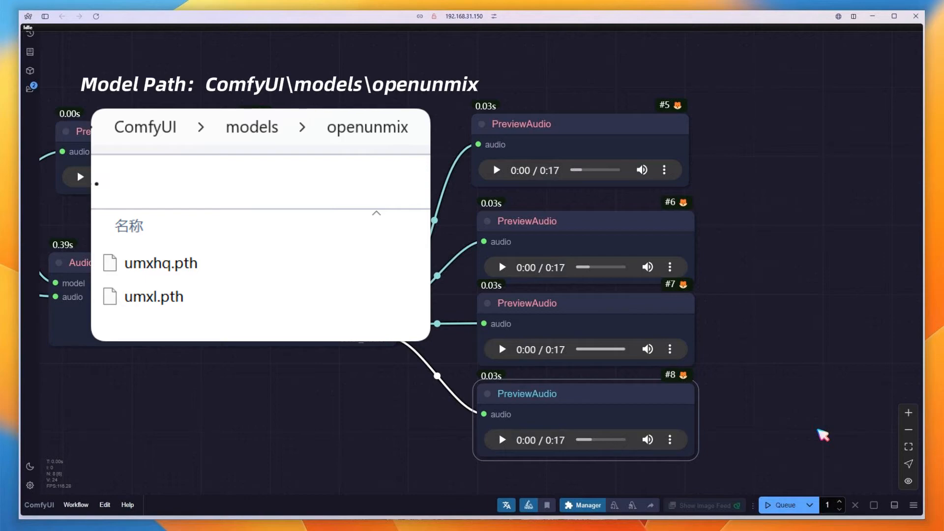
left_click(496, 169)
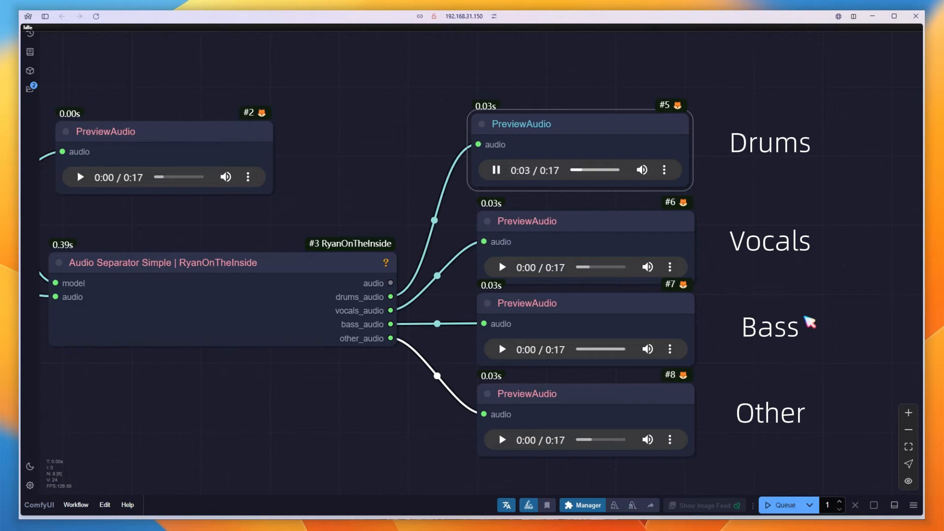
left_click(497, 170)
left_click(504, 269)
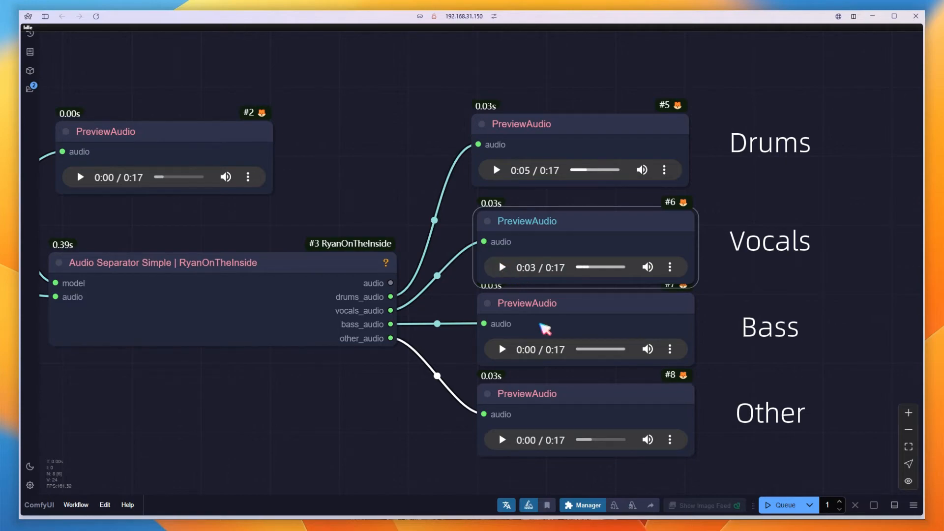
left_click(503, 350)
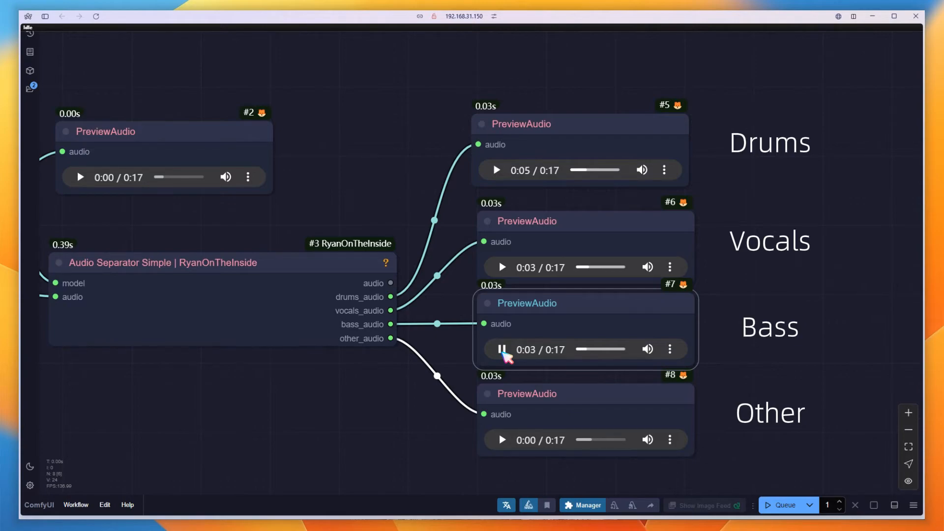
left_click(502, 350)
left_click(503, 440)
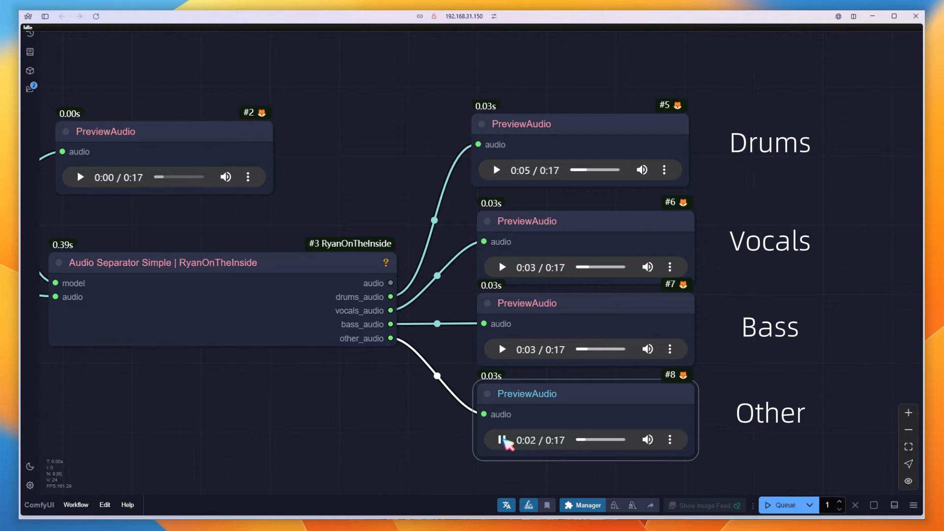
left_click(502, 440)
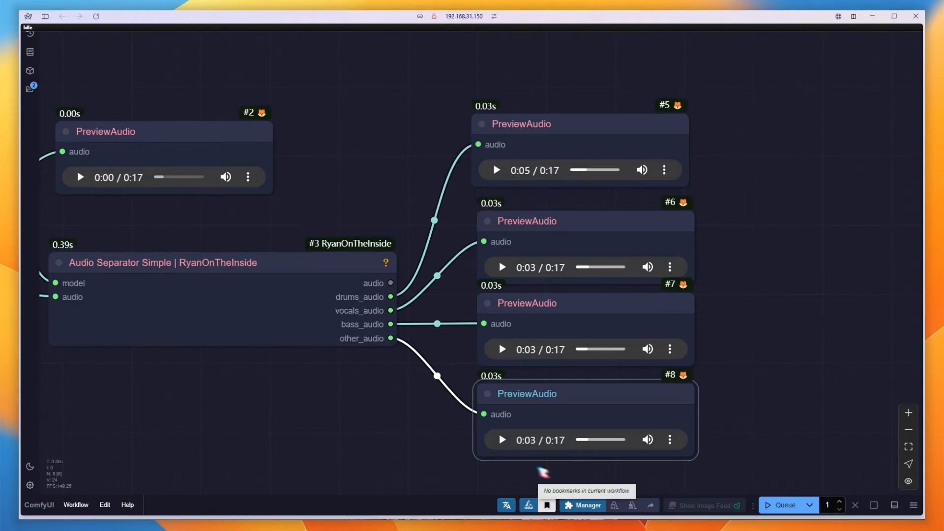
Add an Audio Feature Extractor First node from RyanOnTheInside beside the previews
scroll(687, 311, "right", 3)
double_click(688, 229)
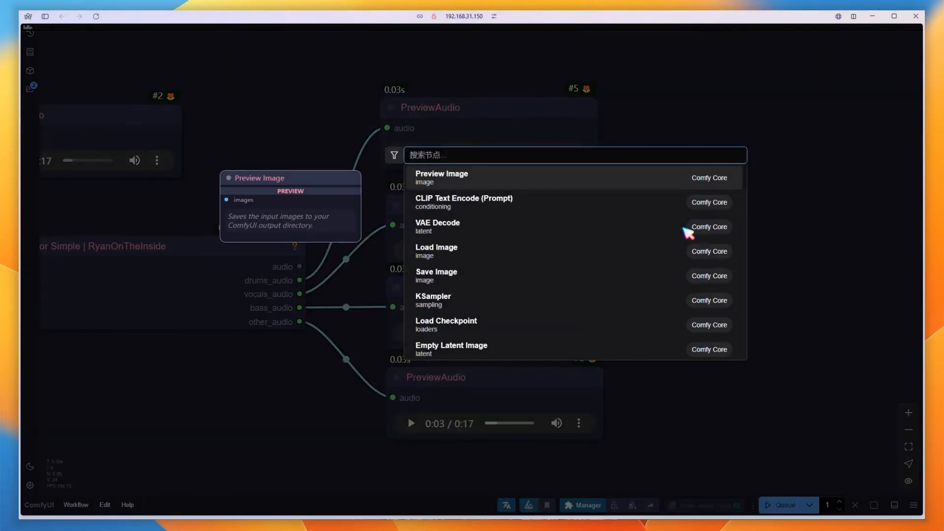
type("audi")
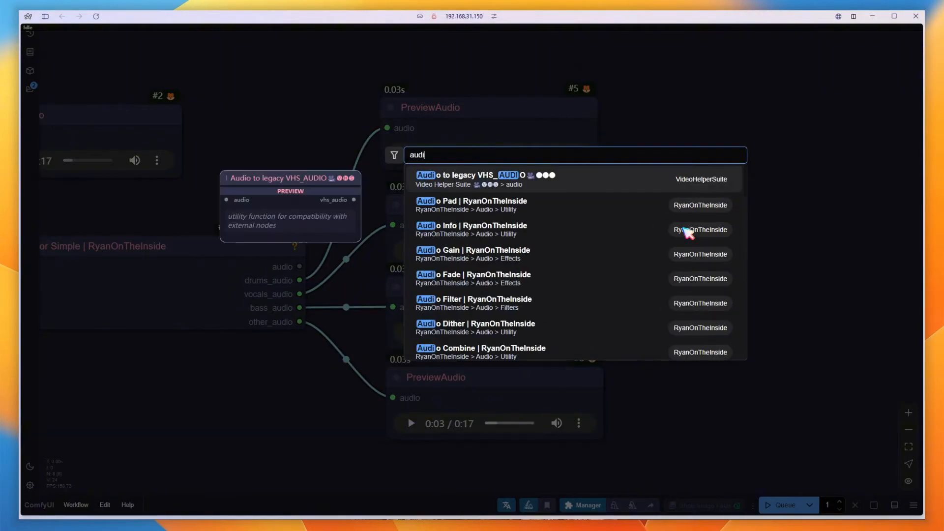
type("o feat")
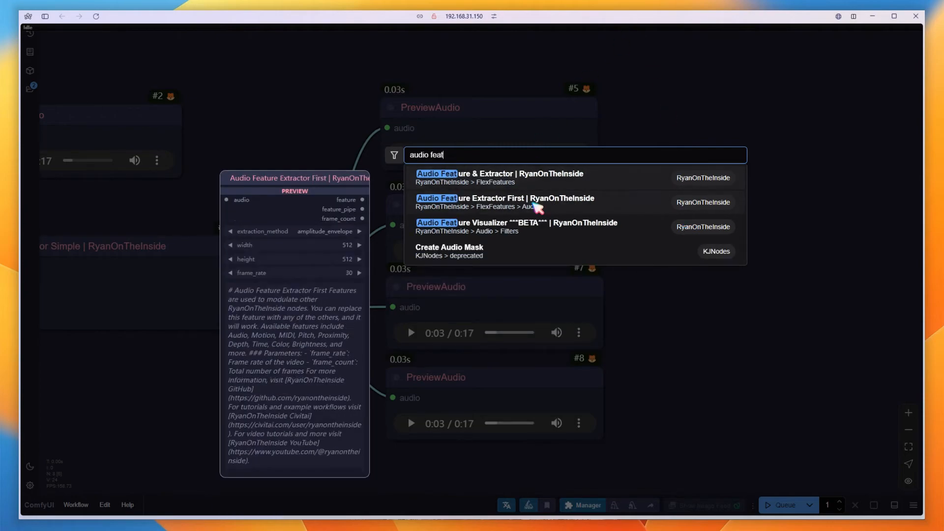
left_click(533, 202)
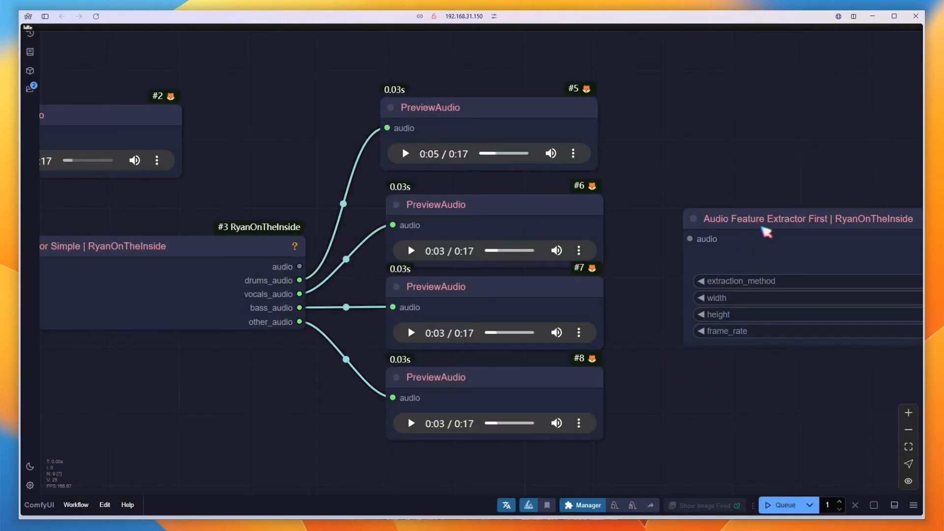
Connect the separator's drums output to the Audio Feature Extractor's audio input and keep extraction_method at amplitude_envelope
left_click_drag(765, 229, 735, 223)
scroll(687, 327, "down", 2)
left_click_drag(765, 396, 531, 391)
left_click_drag(141, 283, 424, 242)
left_click(702, 277)
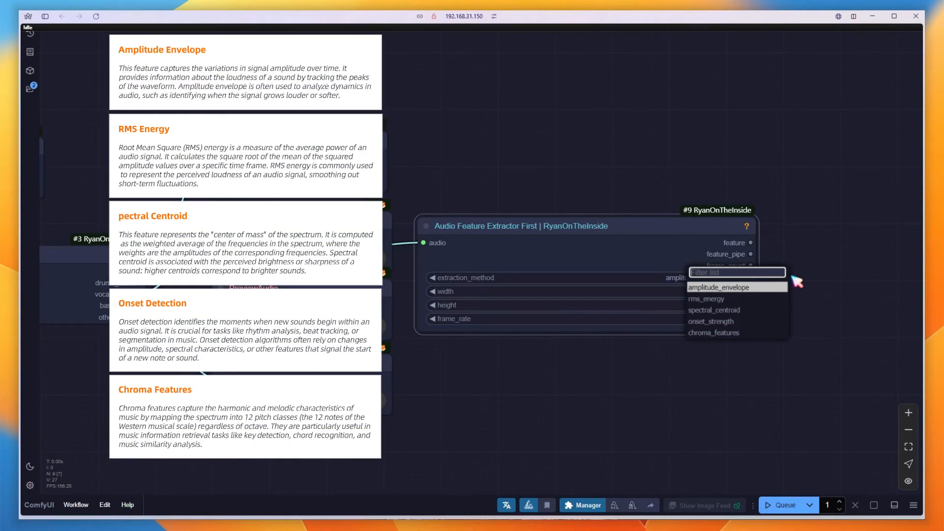
left_click(784, 289)
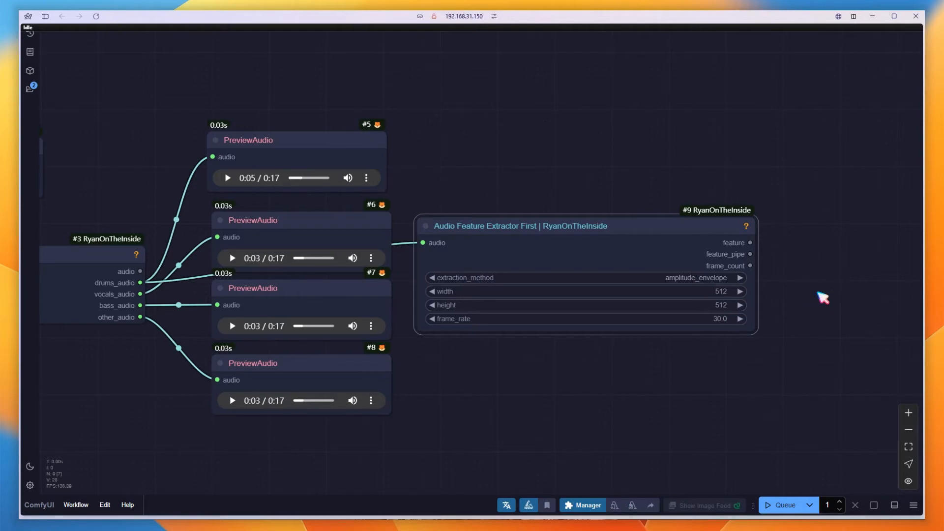
Add a Feature Renormalize node from RyanOnTheInside beside the feature extractor
left_click_drag(820, 294, 473, 281)
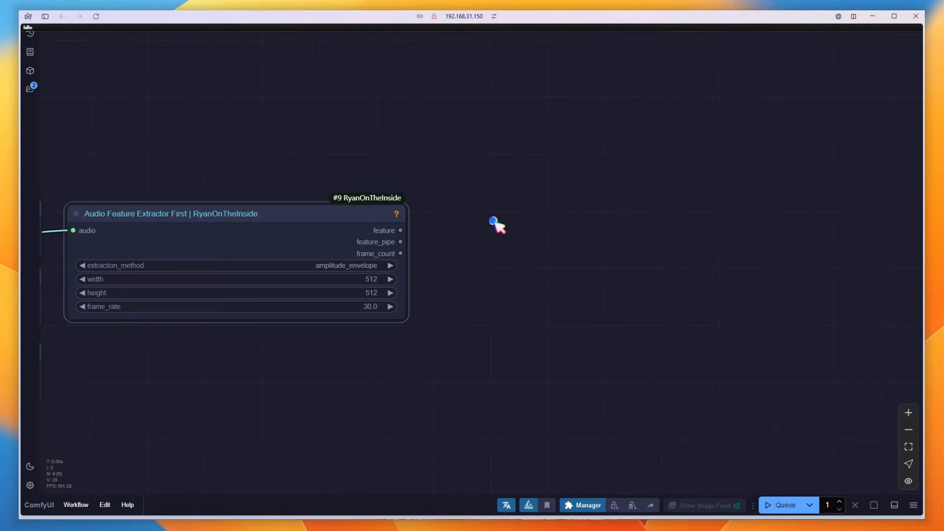
double_click(494, 221)
type("feature")
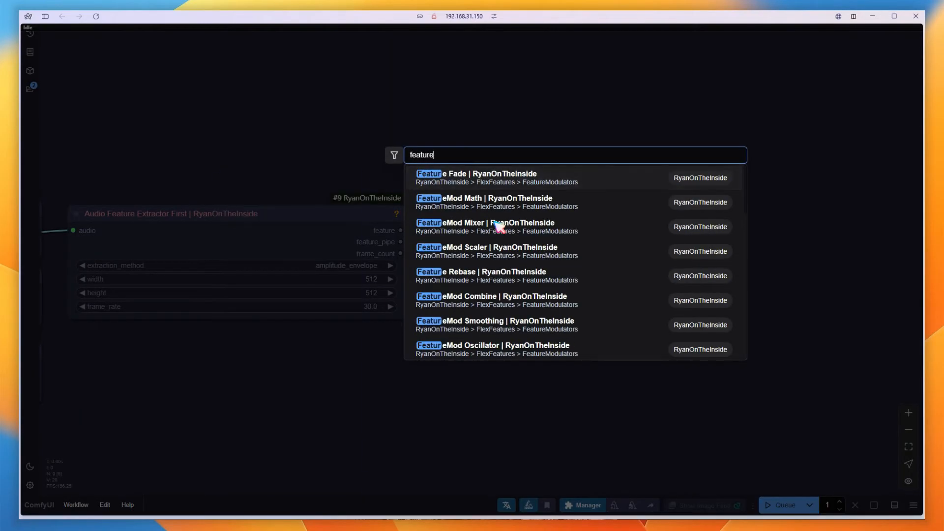
type(" renor")
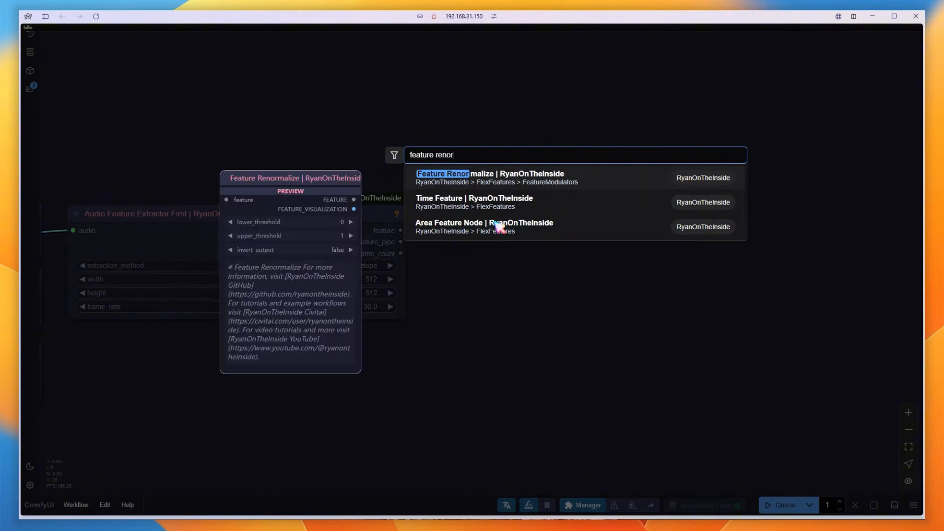
left_click(506, 183)
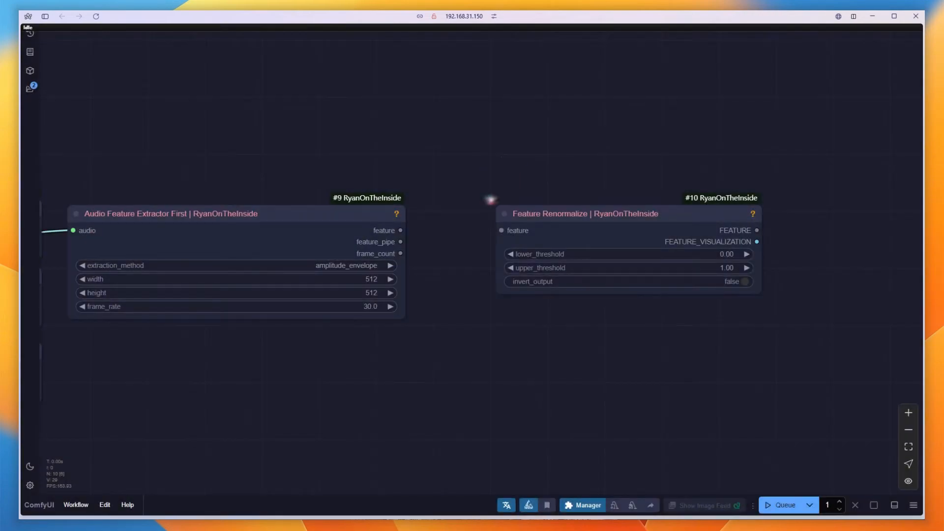
Link the extractor's feature output to Feature Renormalize and set its lower_threshold to -1
left_click_drag(400, 231, 489, 234)
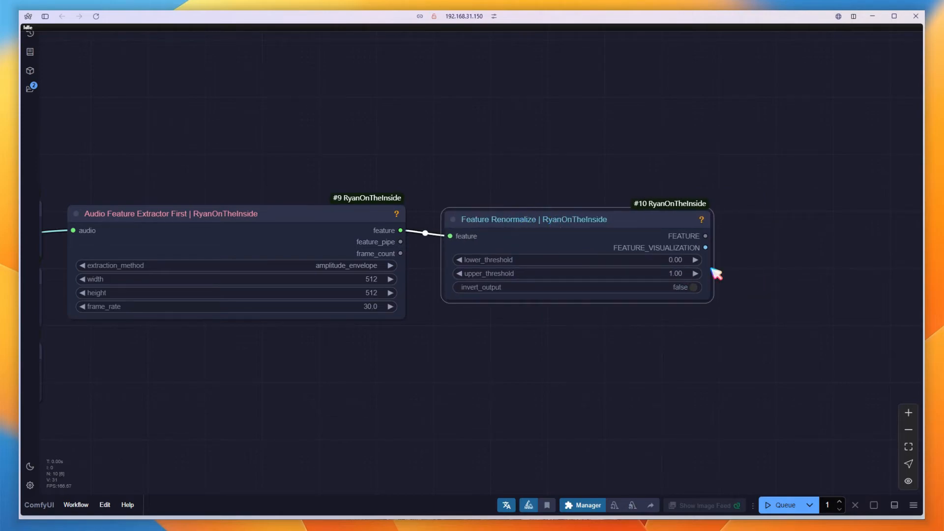
left_click(648, 260)
type("-1")
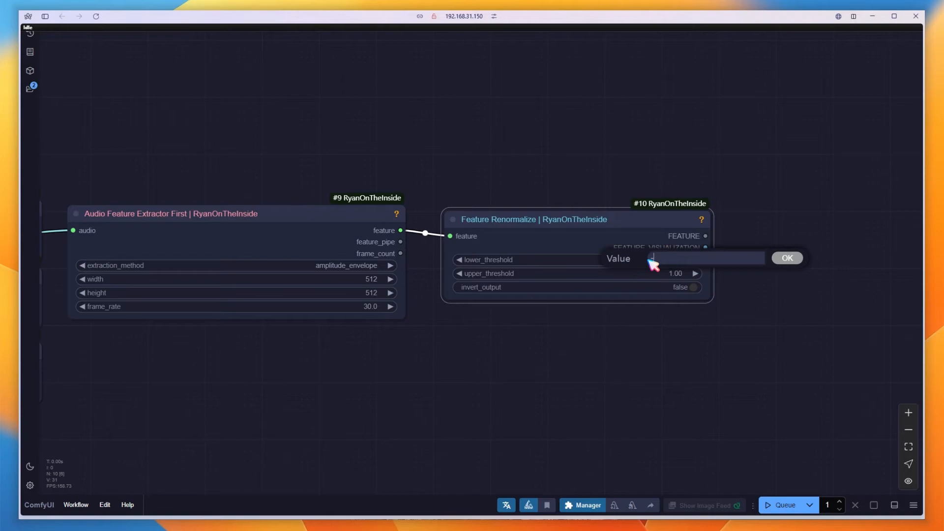
key("Return")
Attach a Preview Image node to the FEATURE_VISUALIZATION output and run the queue to view the graph
left_click_drag(706, 248, 754, 176)
left_click(771, 243)
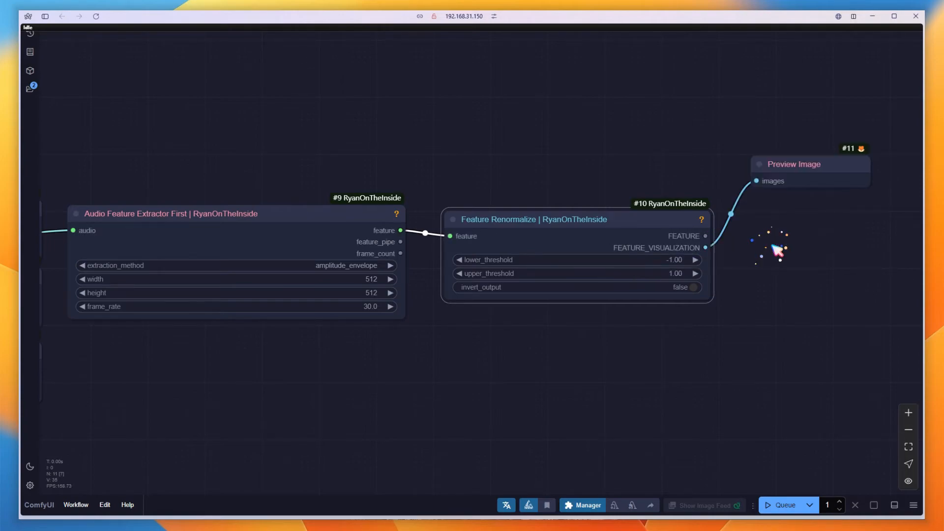
left_click(787, 505)
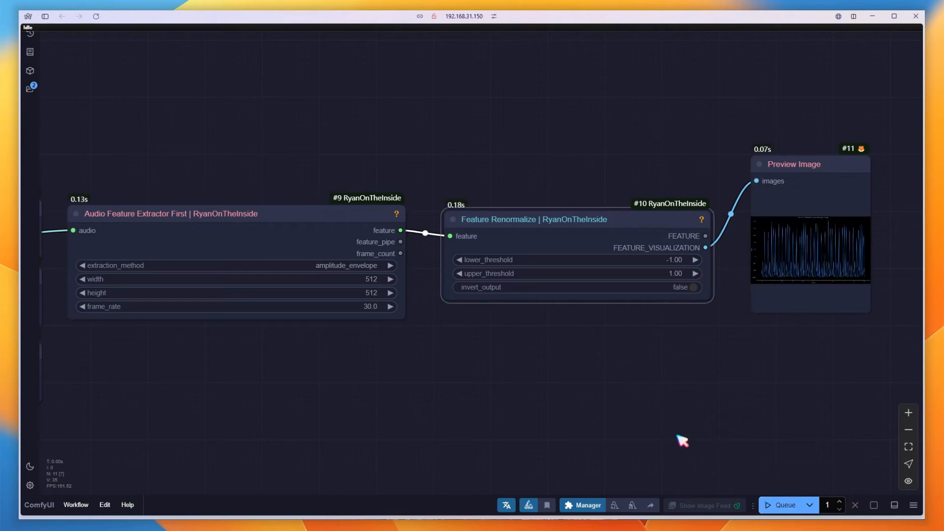
scroll(814, 279, "up", 8)
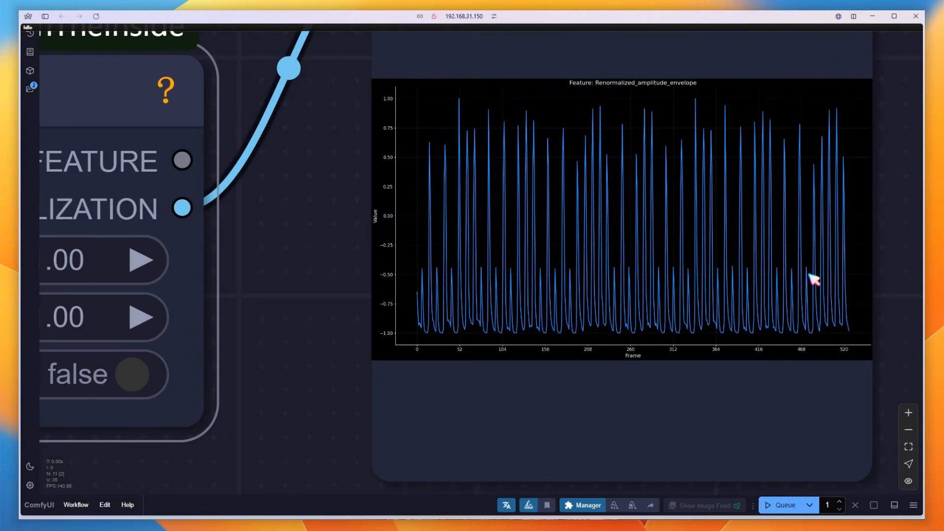
scroll(814, 279, "down", 10)
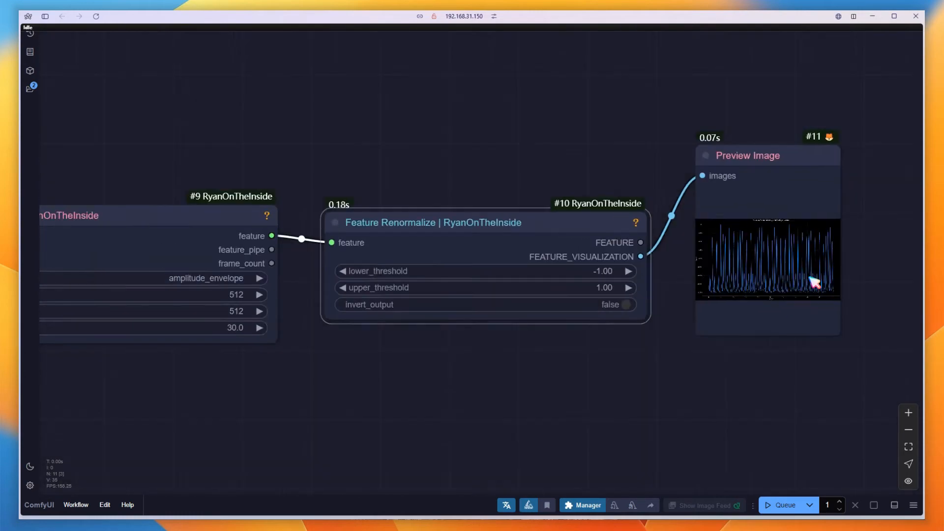
Reconnect the extractor's audio input to the separator's other_audio output and run the queue again
left_click_drag(372, 402, 512, 387)
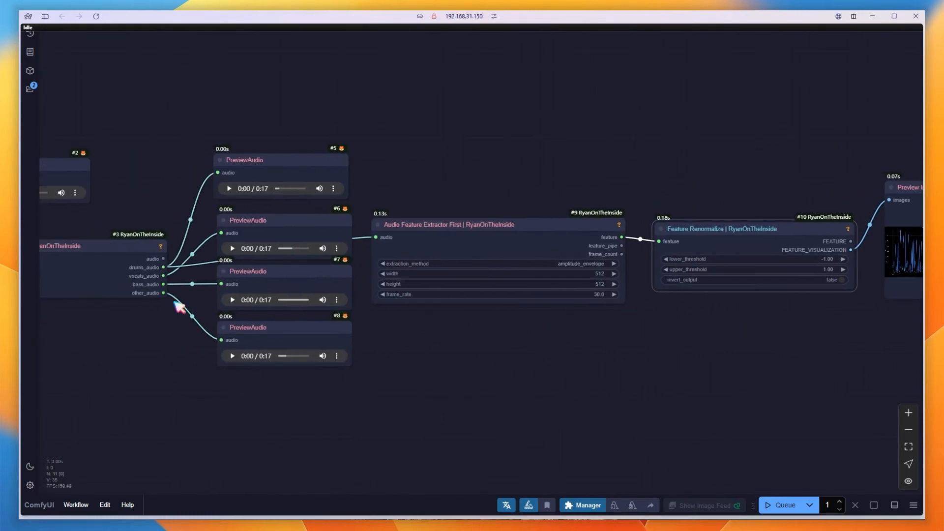
left_click_drag(164, 294, 391, 248)
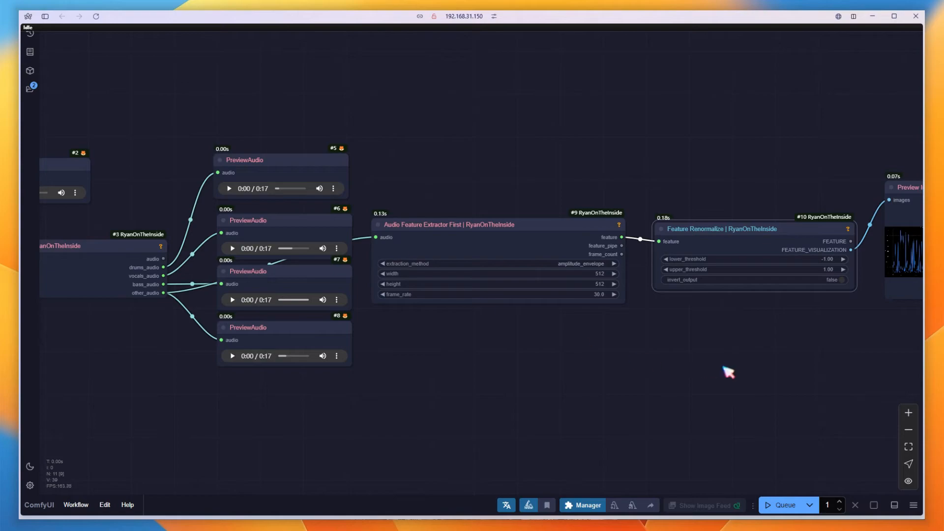
left_click_drag(729, 372, 414, 383)
left_click(782, 504)
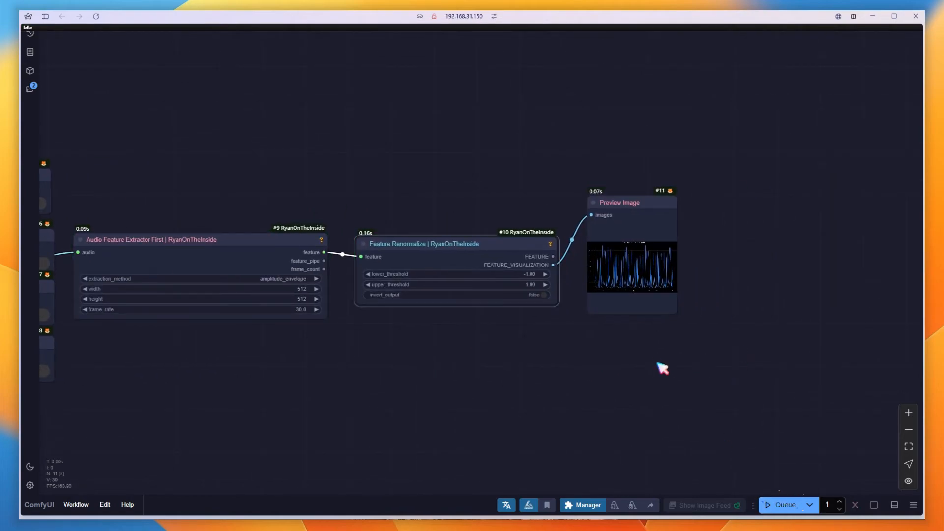
scroll(604, 263, "up", 15)
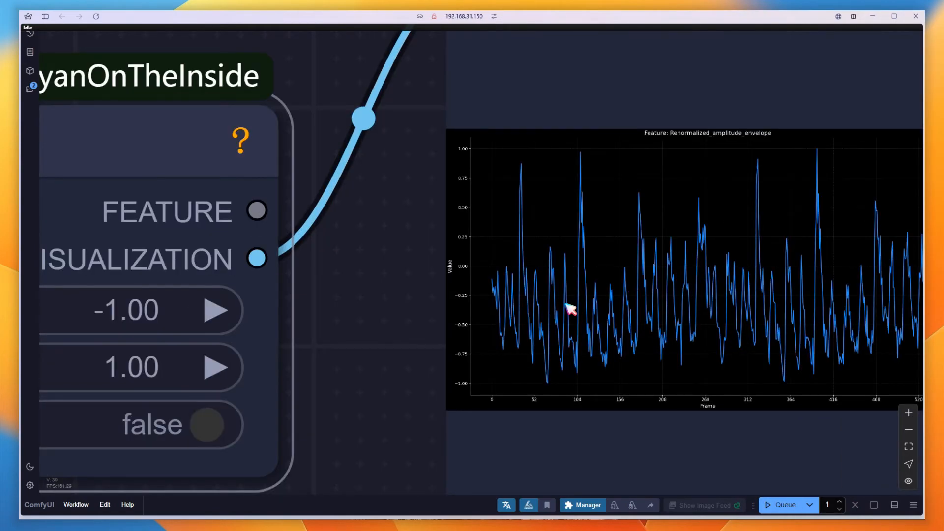
left_click_drag(348, 326, 307, 321)
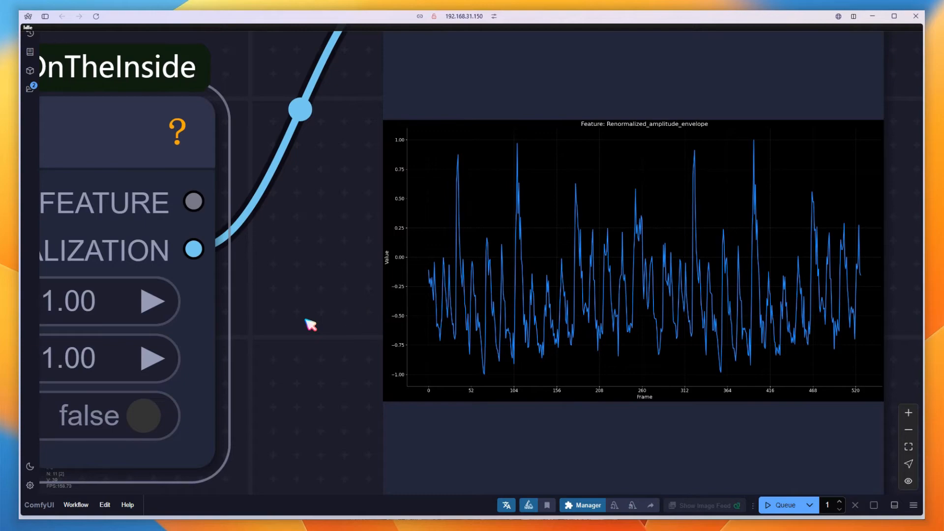
scroll(311, 324, "down", 15)
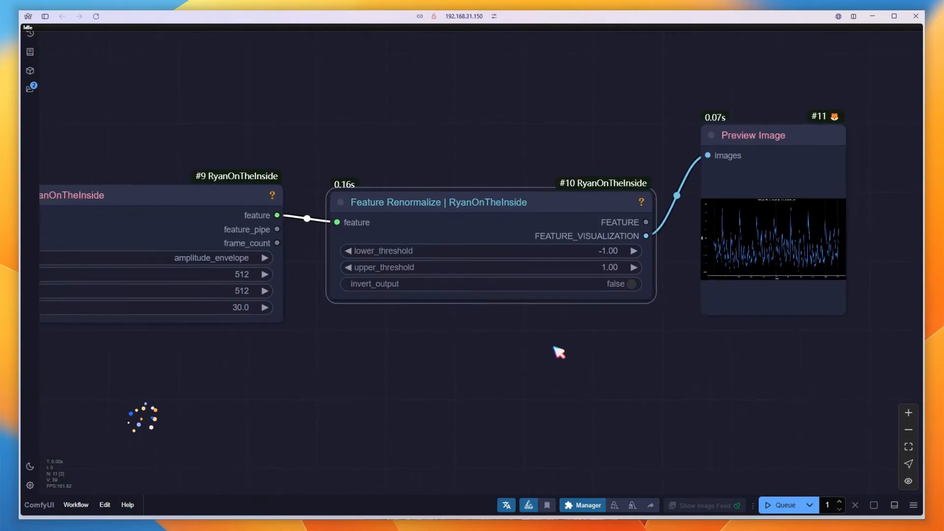
Reconnect the extractor's audio input back to the separator's drums output
left_click_drag(517, 353, 788, 353)
left_click_drag(582, 333, 756, 324)
scroll(756, 324, "down", 4)
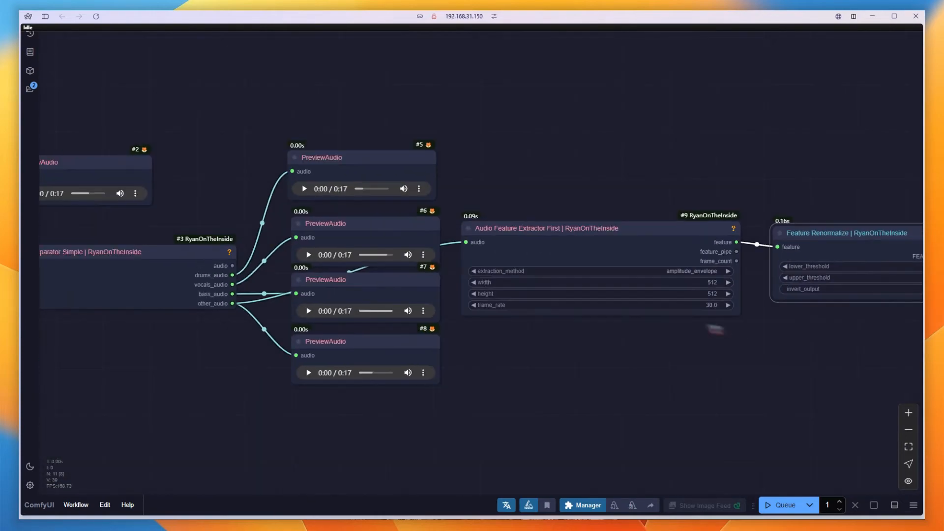
left_click_drag(232, 275, 512, 280)
left_click_drag(847, 412, 427, 286)
Add a Flex Expression Editor node and feed the renormalized FEATURE output into its feature input
double_click(424, 223)
type("f")
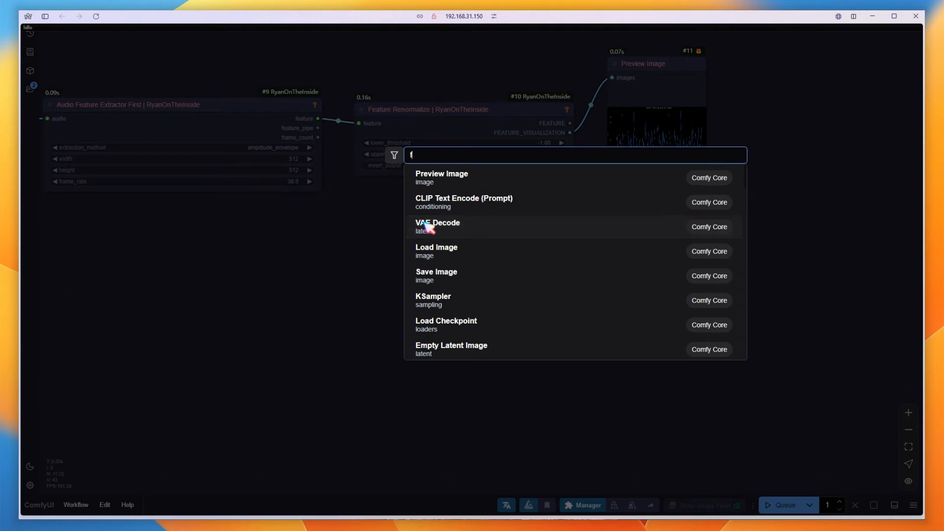
type("lex ex")
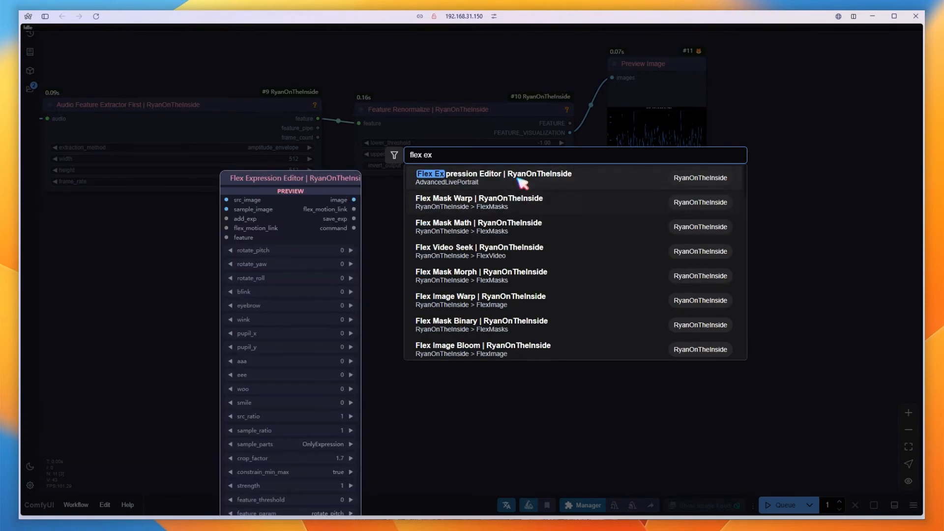
left_click(522, 181)
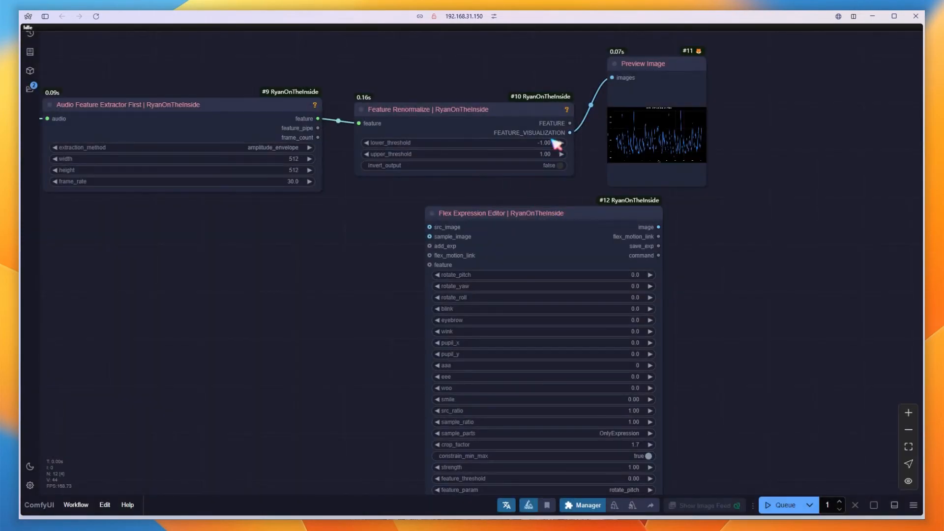
left_click_drag(570, 123, 432, 265)
Add a Load Image node to the editor's src_image input and choose mie.png
left_click_drag(727, 430, 763, 323)
left_click_drag(462, 123, 270, 123)
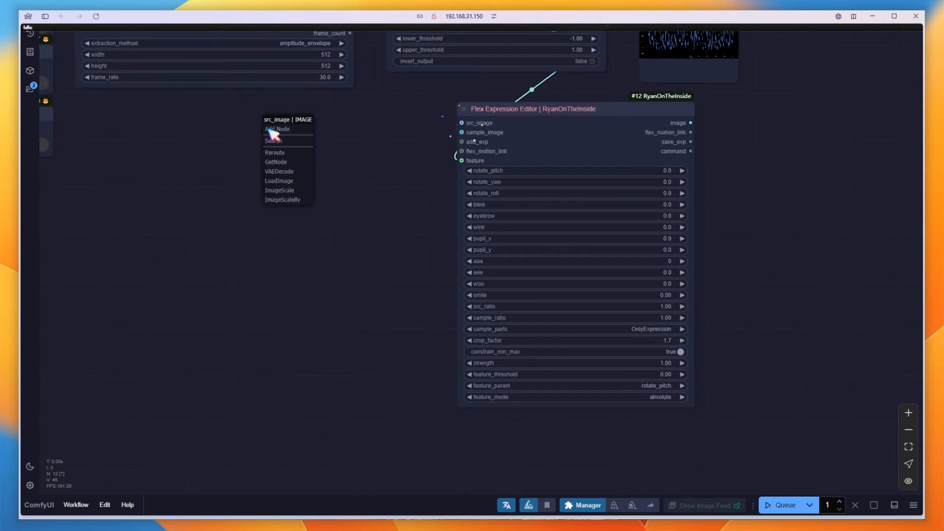
left_click(297, 182)
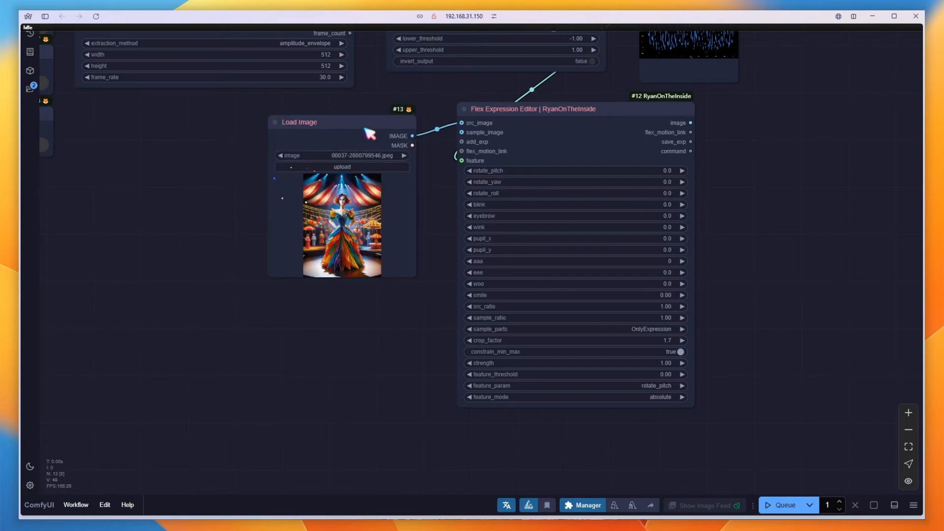
left_click(355, 155)
type("mie")
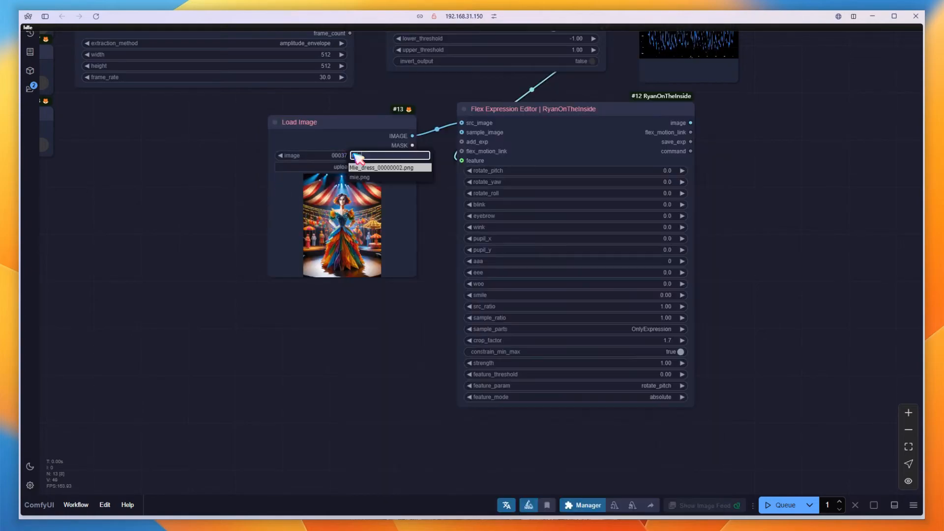
left_click(360, 178)
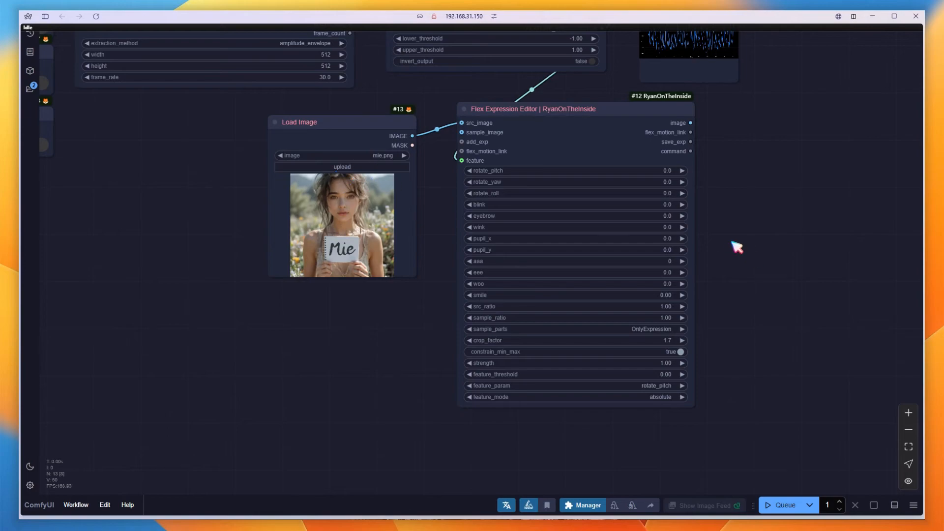
Set the Flex Expression Editor's rotate_pitch to 5
scroll(666, 297, "up", 3)
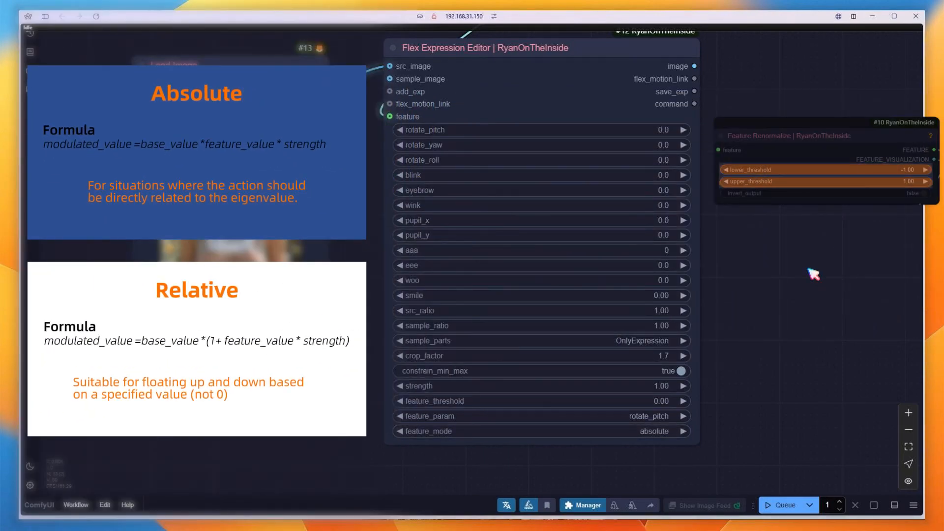
left_click(664, 130)
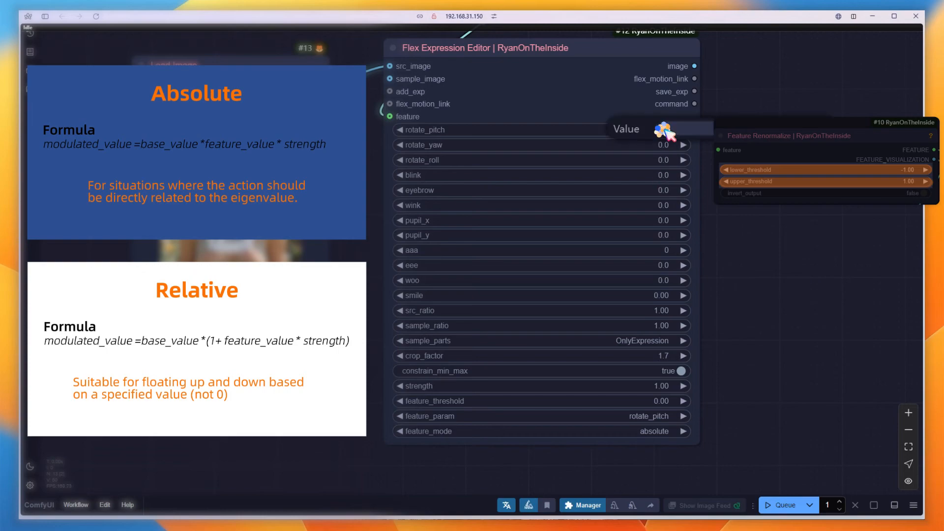
type("5")
key("Return")
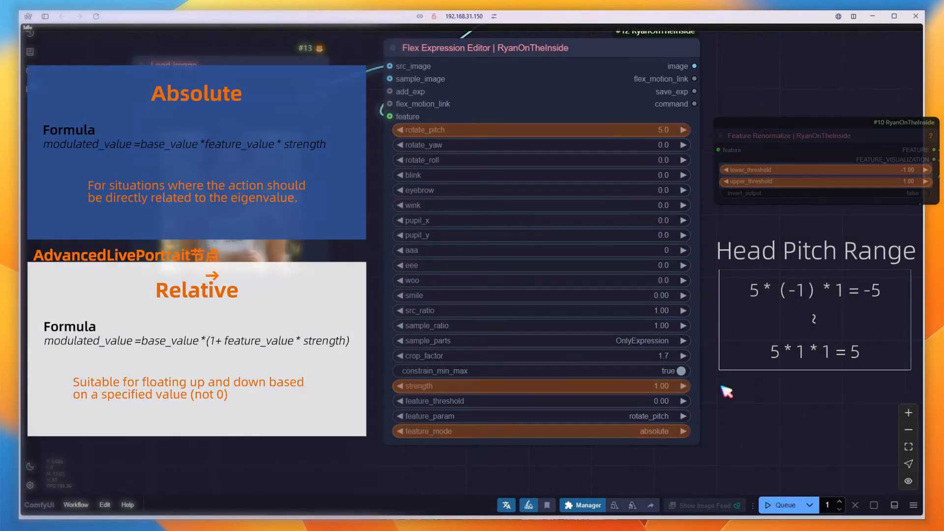
Add an Advanced Live Portrait (PHM) node beside the Flex Expression Editor
left_click_drag(790, 306, 656, 331)
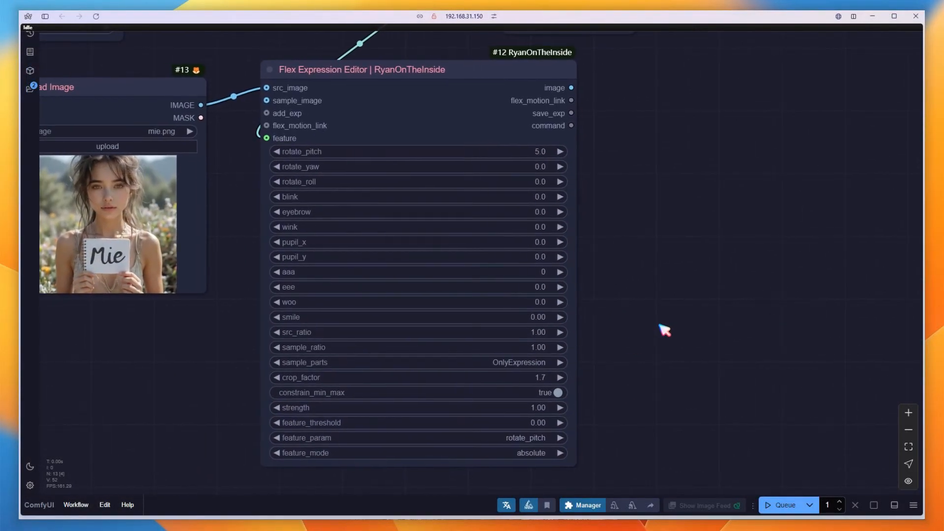
double_click(681, 106)
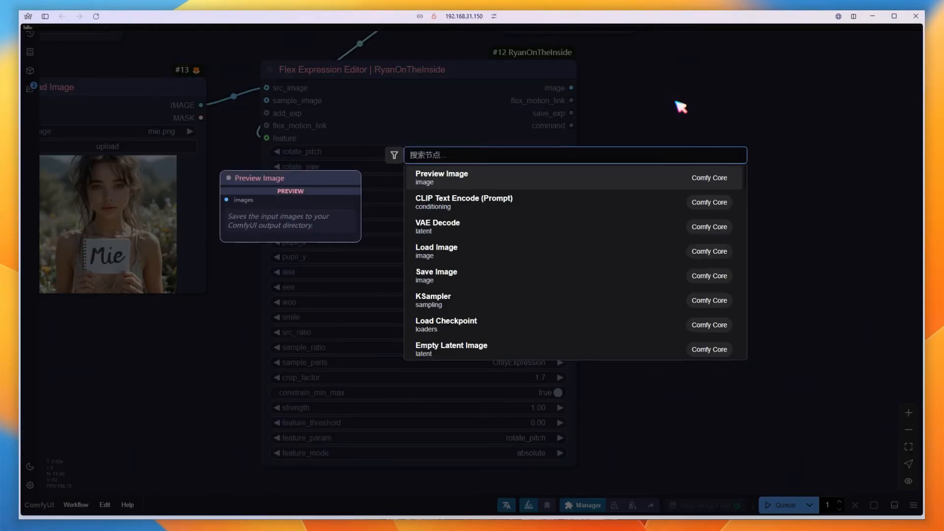
type("advan")
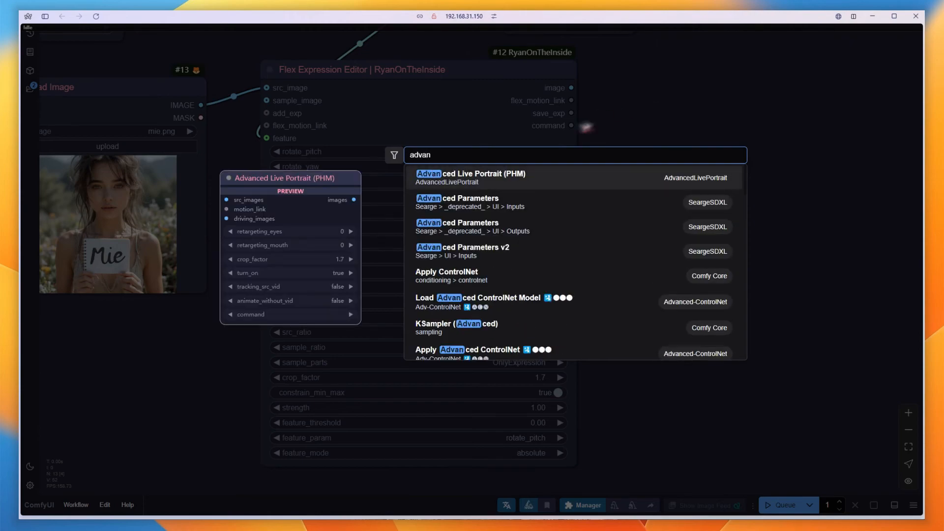
left_click(499, 184)
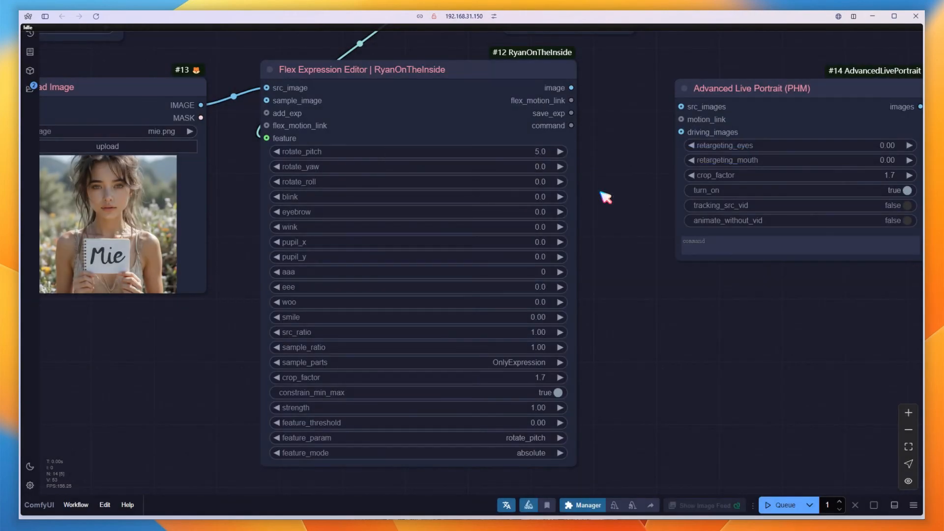
Connect the editor's flex_motion_link and command outputs to the Advanced Live Portrait's motion_link and command inputs
left_click_drag(622, 175, 599, 175)
left_click_drag(548, 100, 657, 125)
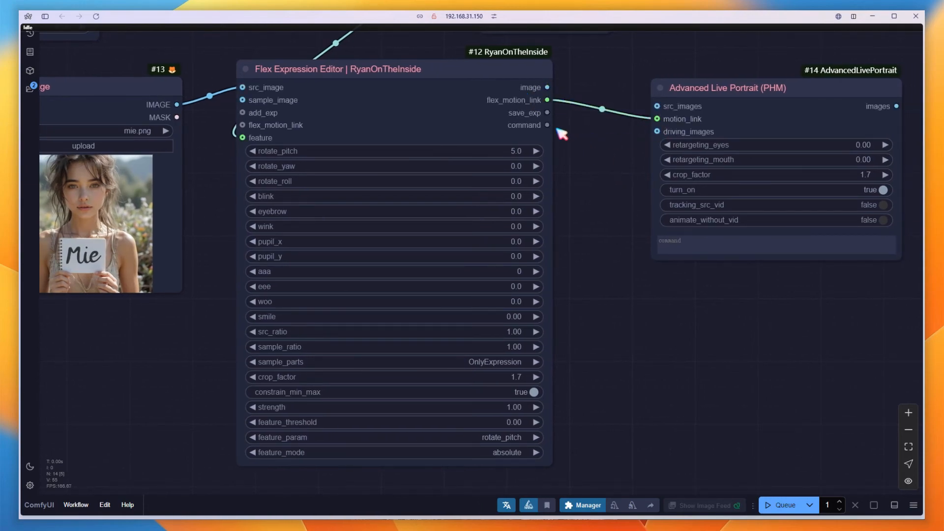
left_click_drag(546, 125, 659, 237)
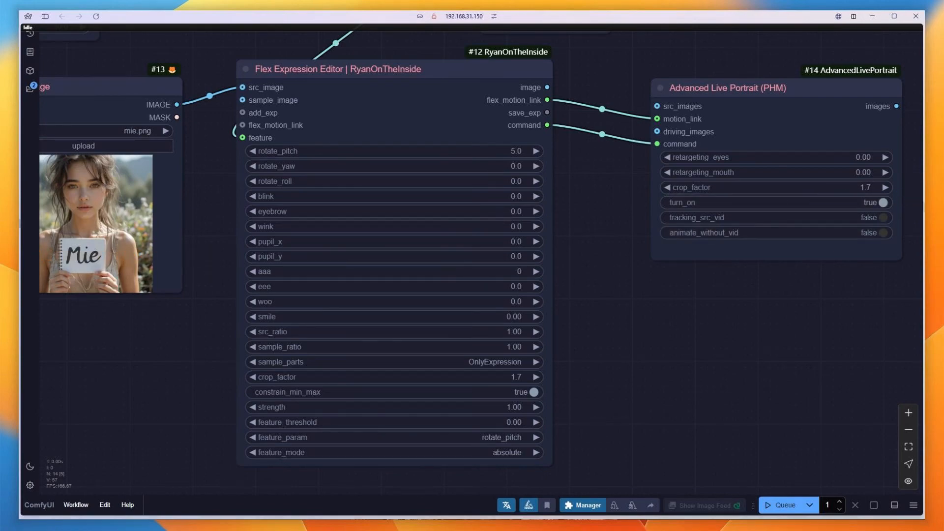
Enable animate_without_vid on the Advanced Live Portrait node and move the node closer to the Flex Expression Editor
left_click(882, 233)
scroll(801, 316, "down", 5)
left_click_drag(838, 327, 585, 312)
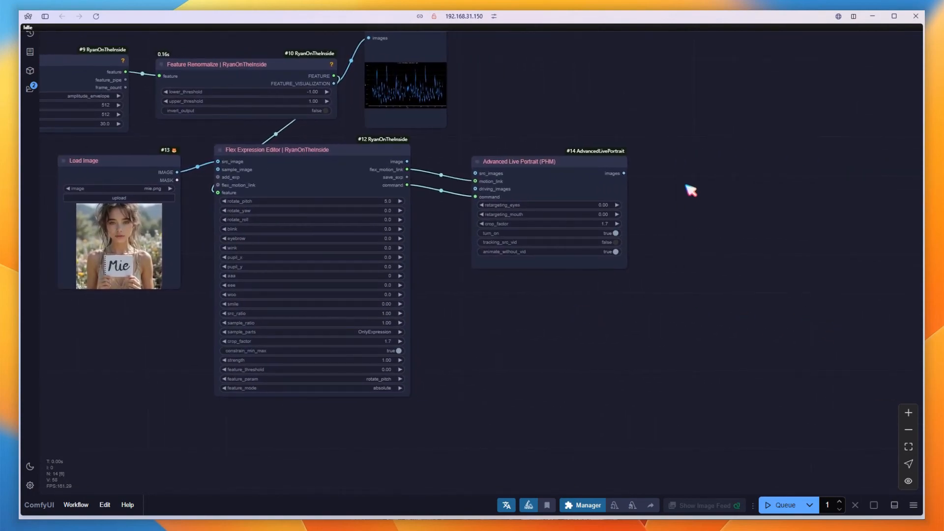
left_click_drag(607, 169, 564, 162)
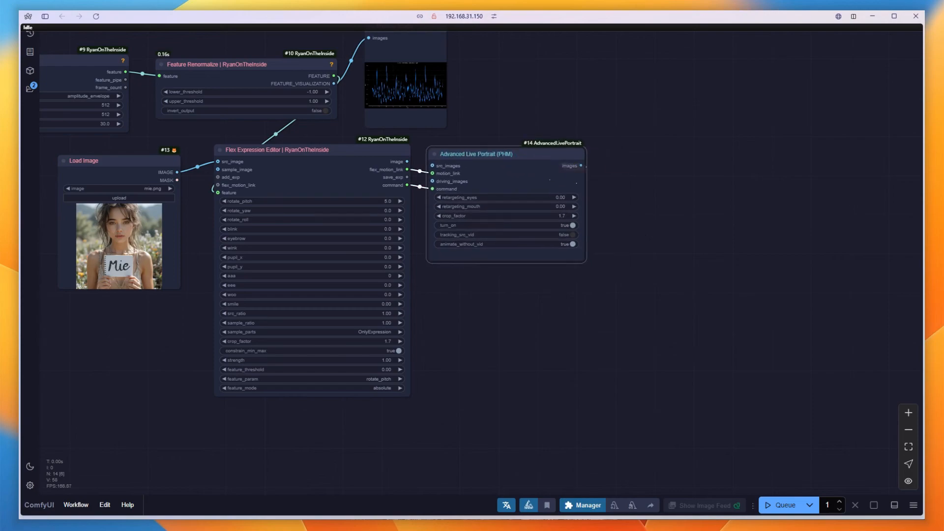
Add a Video Combine node and connect the Advanced Live Portrait's images output to its images input
double_click(604, 160)
type("vid")
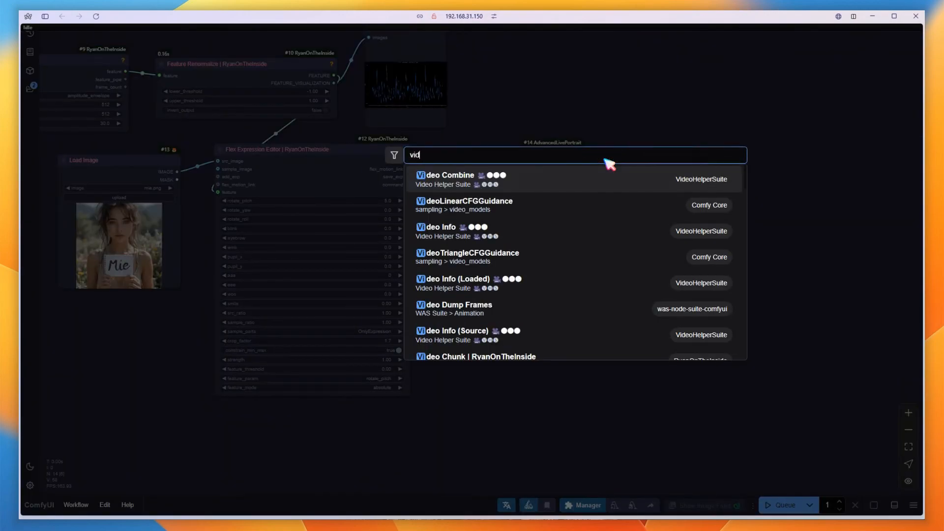
type("eo")
left_click(465, 179)
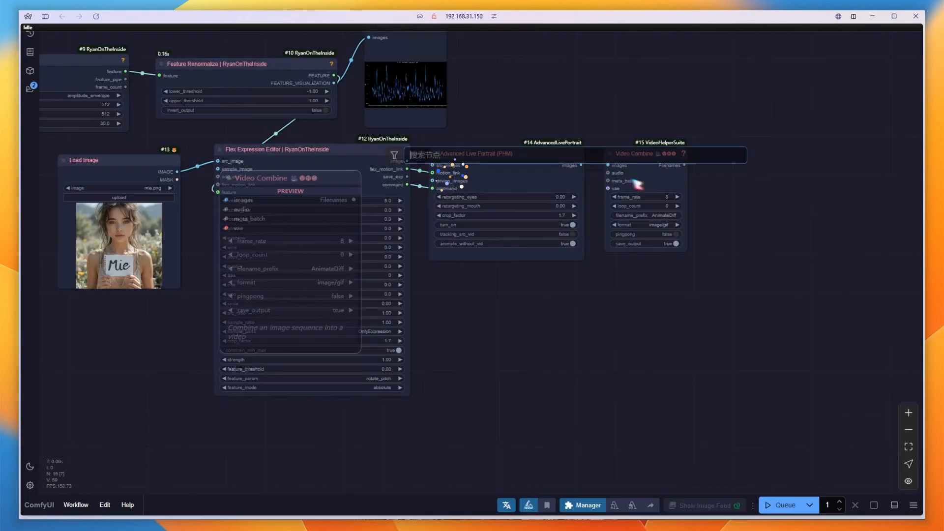
scroll(615, 173, "up", 2)
left_click_drag(571, 164, 605, 164)
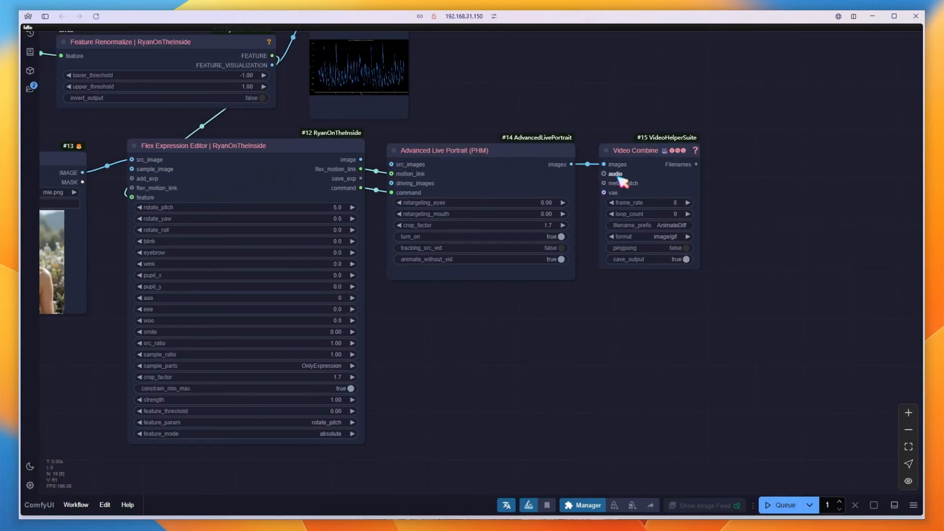
Connect the audio loader's output to the Video Combine's audio input
scroll(580, 380, "down", 6)
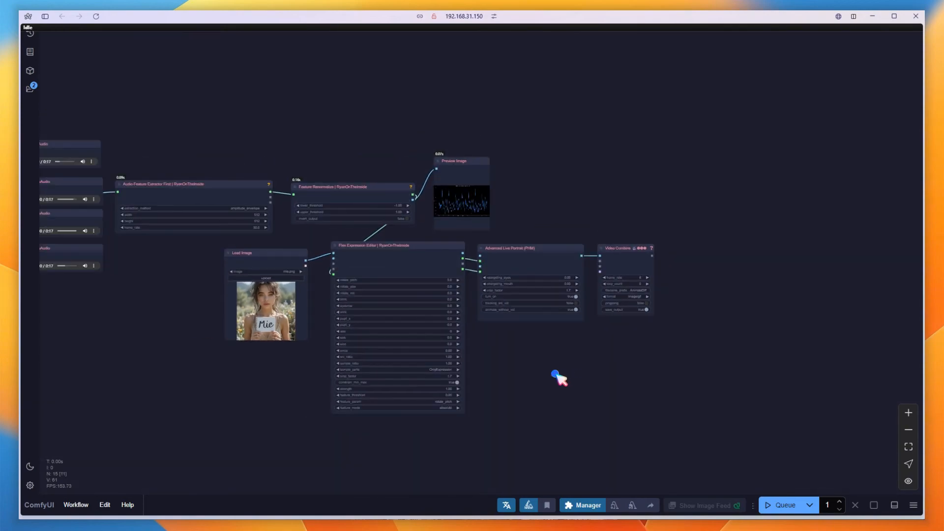
left_click_drag(561, 375, 761, 367)
scroll(761, 367, "down", 2)
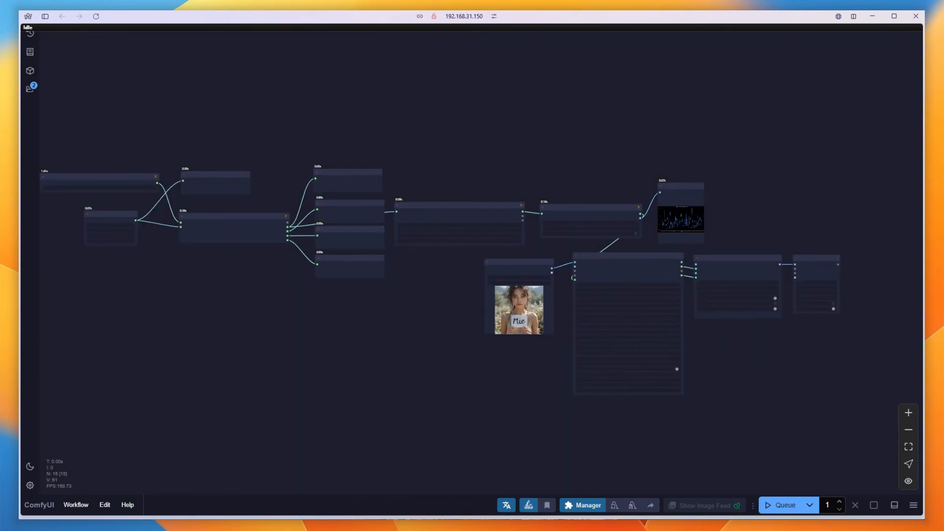
left_click_drag(136, 221, 674, 290)
scroll(509, 301, "up", 6)
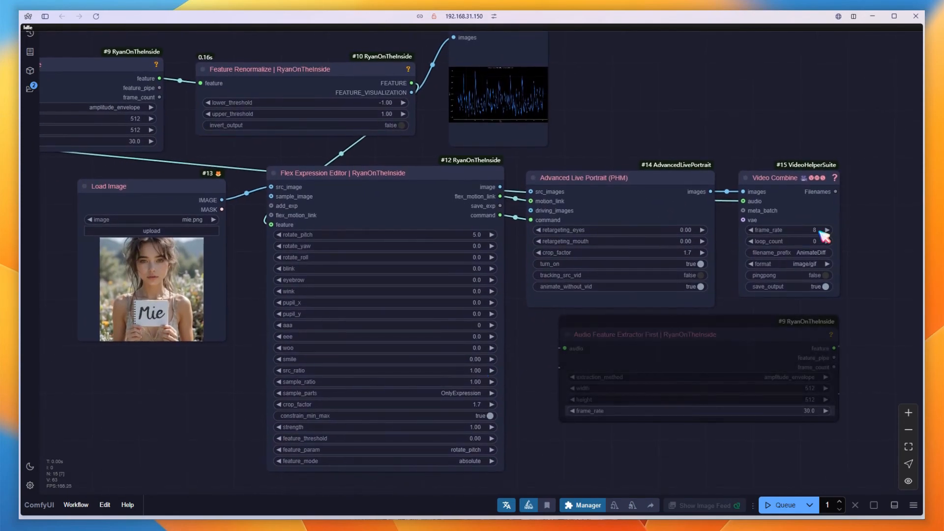
Set the Video Combine's frame_rate to 30 and format to video/h264-mp4, and queue the workflow
left_click(810, 231)
key("Return")
left_click(795, 266)
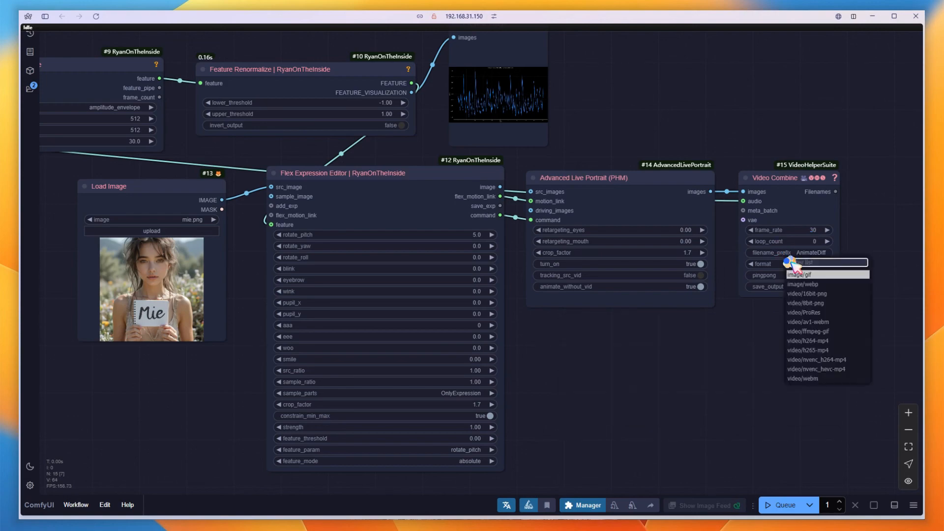
left_click(836, 348)
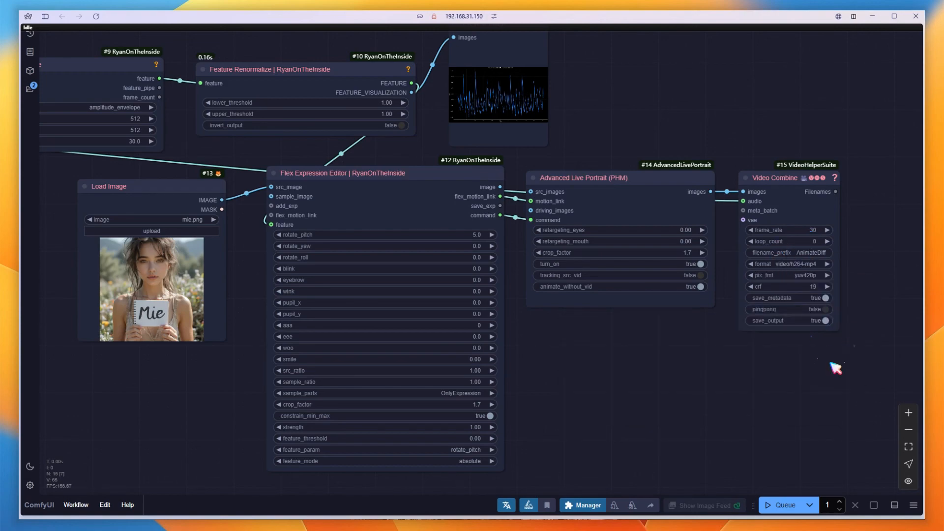
left_click(782, 506)
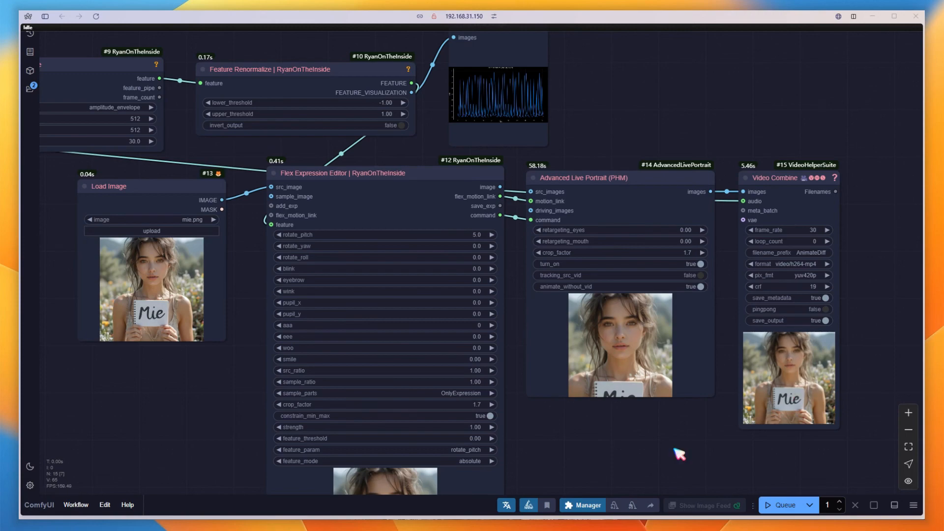
Select the Advanced Live Portrait and Video Combine nodes together and move them further right
scroll(674, 449, "down", 3)
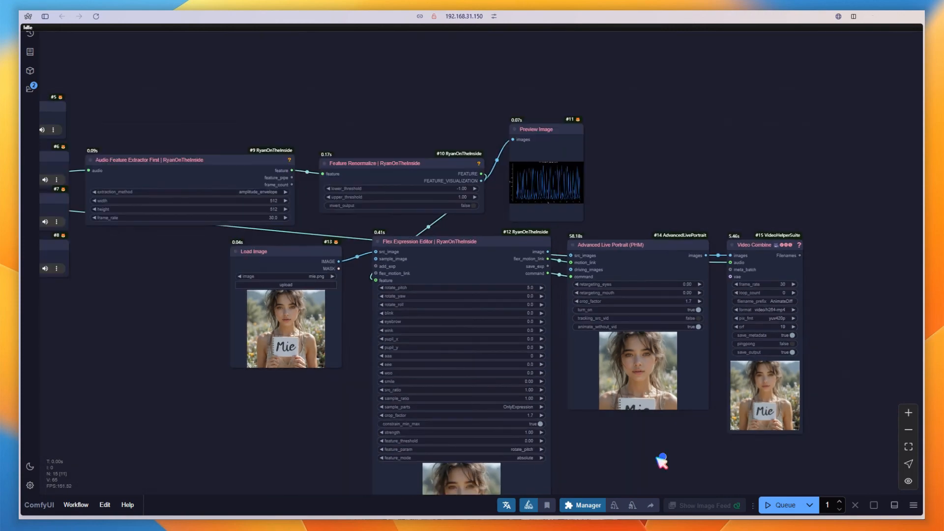
left_click_drag(657, 453, 498, 360)
left_click_drag(688, 383, 438, 105)
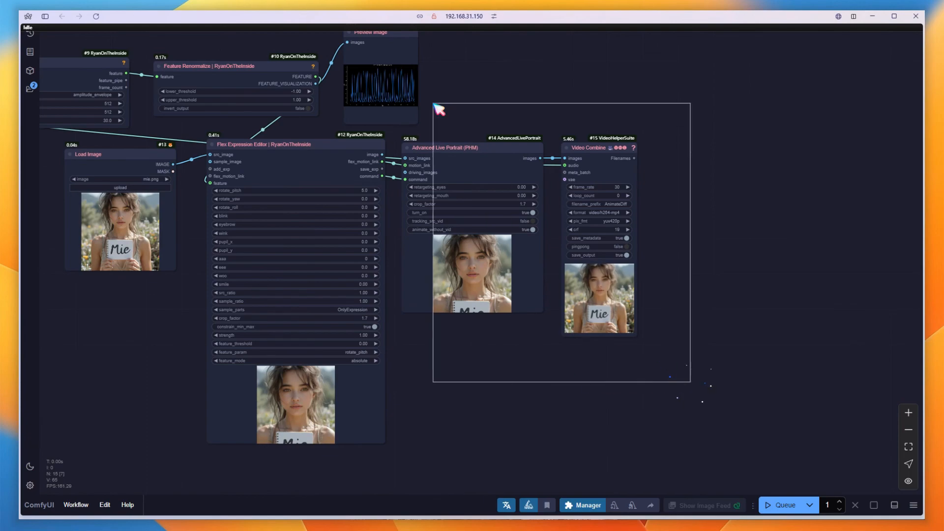
left_click_drag(467, 154, 681, 143)
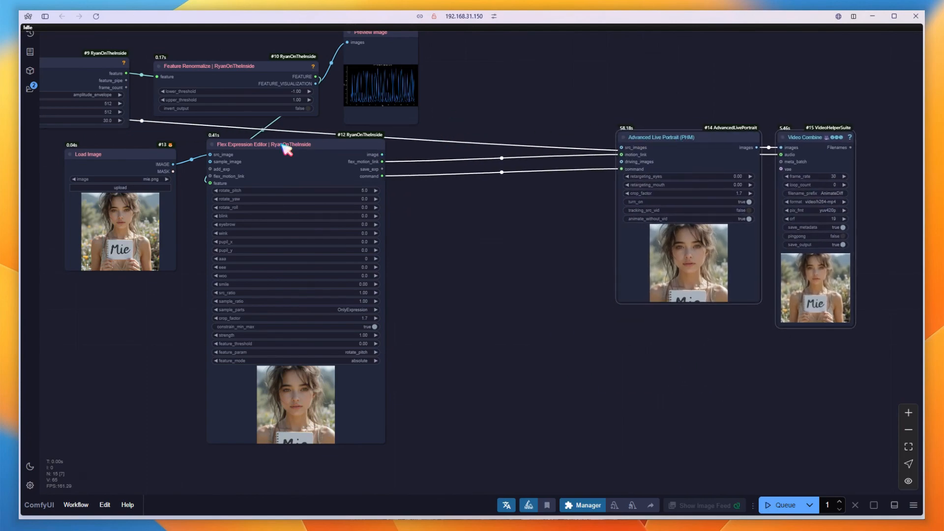
scroll(285, 147, "up", 2)
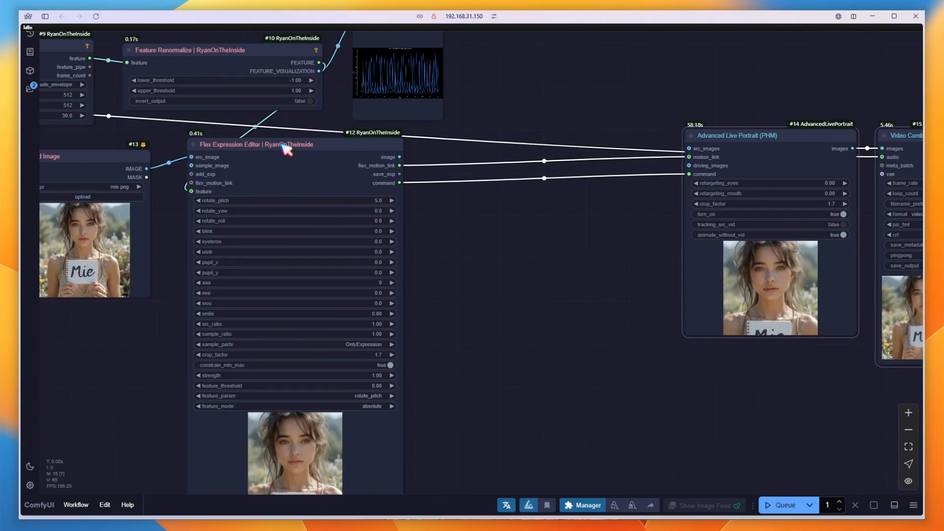
Duplicate the Flex Expression Editor and place the copy between the original editor and Advanced Live Portrait
left_click_drag(285, 147, 521, 147)
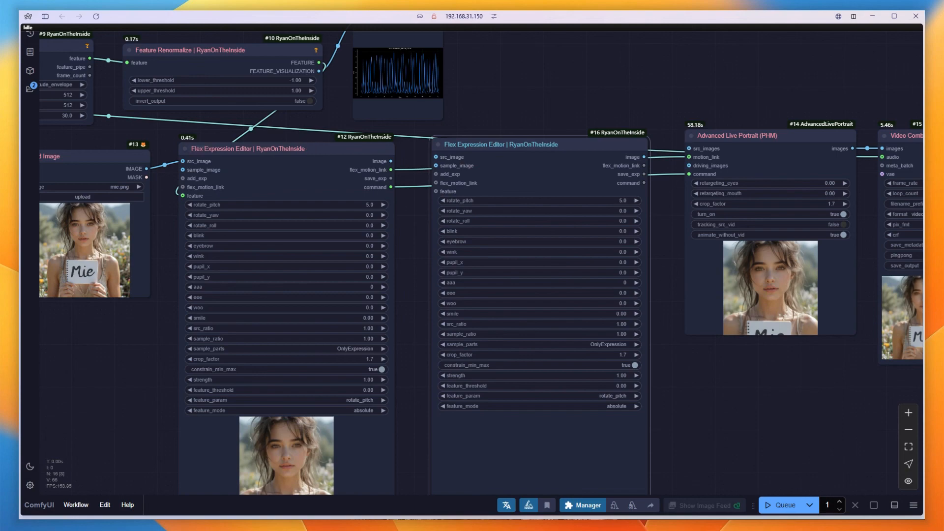
scroll(162, 132, "up", 2)
left_click_drag(158, 126, 238, 141)
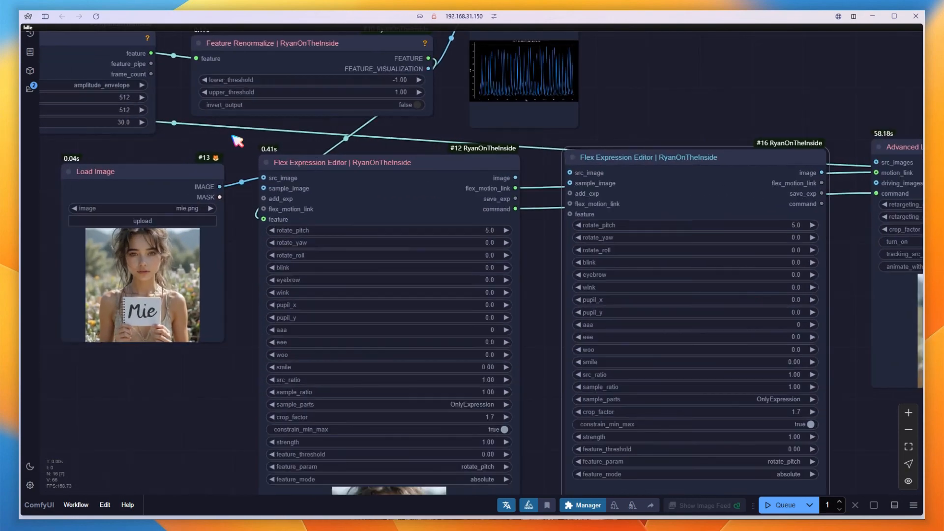
Chain the first editor's flex_motion_link into the new editor and feed it the Feature Renormalize FEATURE output
left_click_drag(476, 207, 563, 206)
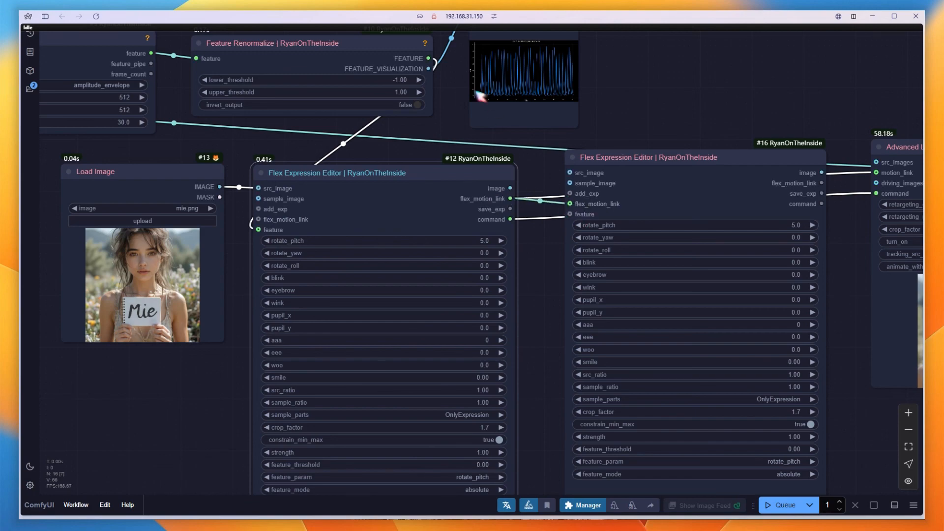
left_click_drag(429, 58, 572, 219)
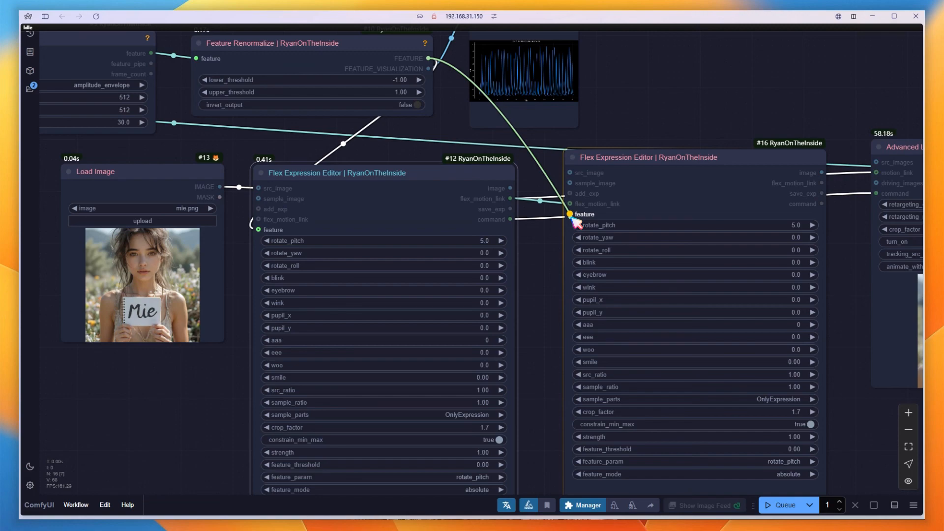
left_click_drag(574, 222, 573, 221)
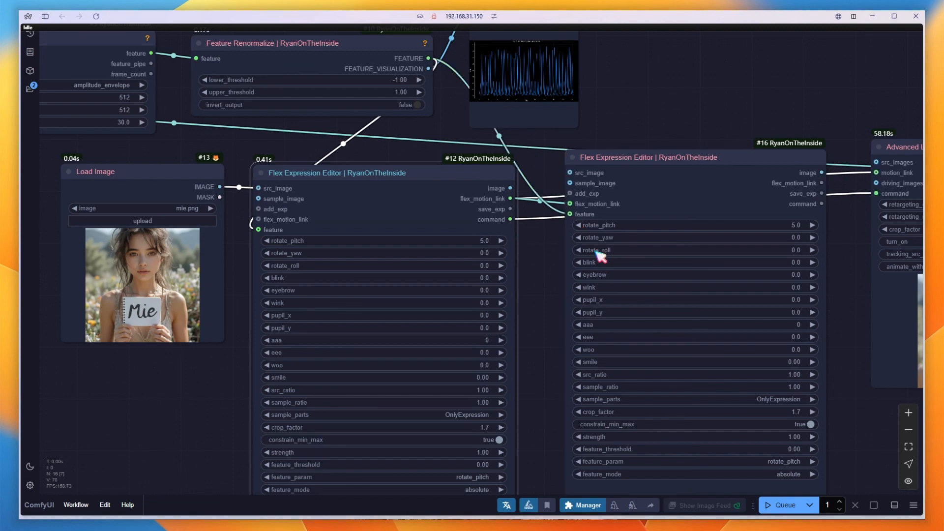
Connect the new editor's flex_motion_link and command outputs to the Advanced Live Portrait's motion_link and command inputs
scroll(565, 284, "down", 3)
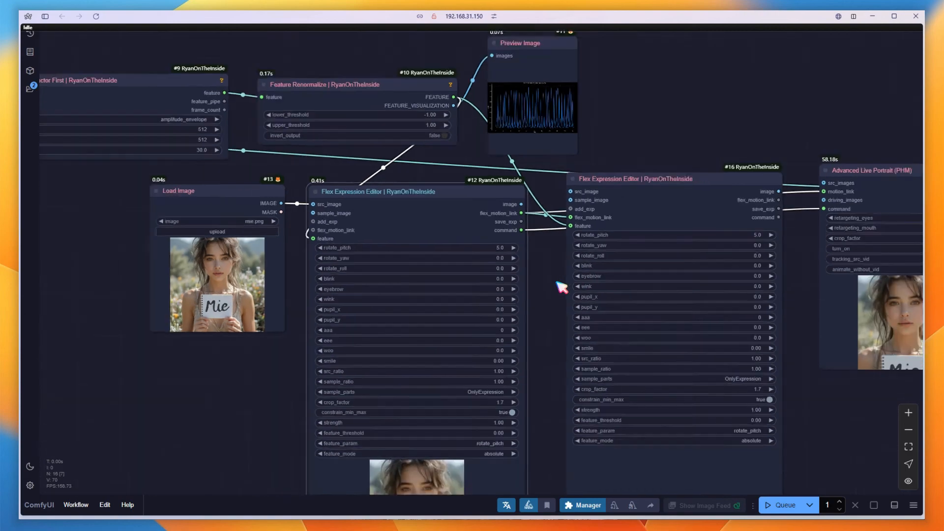
left_click_drag(828, 436, 645, 455)
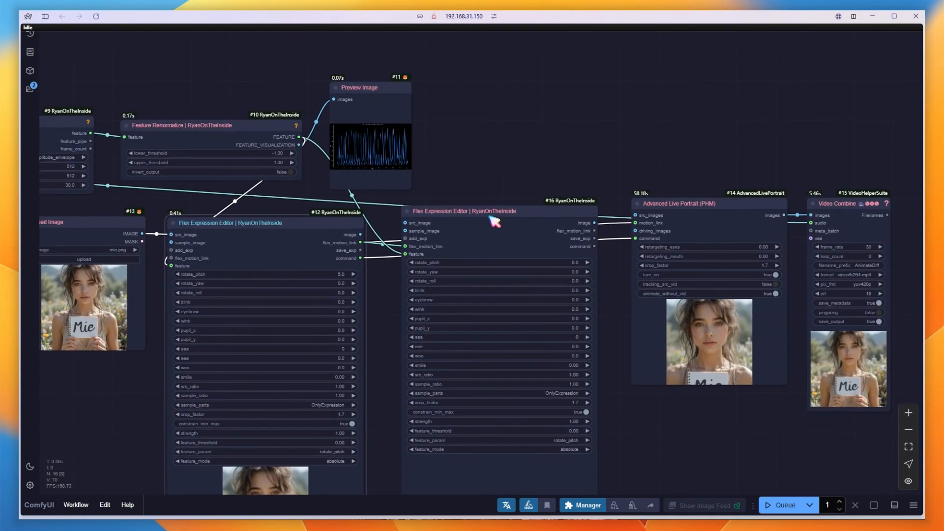
scroll(538, 209, "up", 5)
left_click_drag(629, 245, 694, 231)
left_click_drag(628, 269, 695, 257)
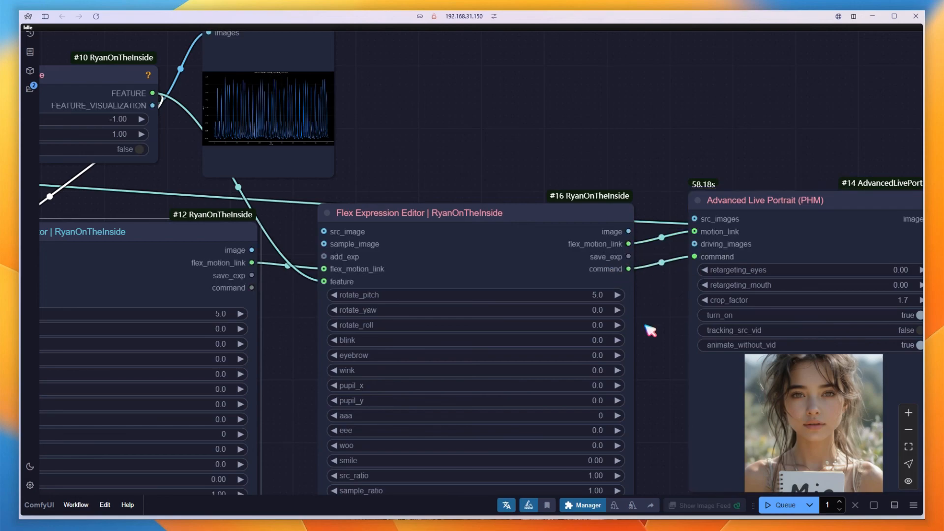
scroll(652, 363, "down", 4)
left_click_drag(654, 376, 682, 252)
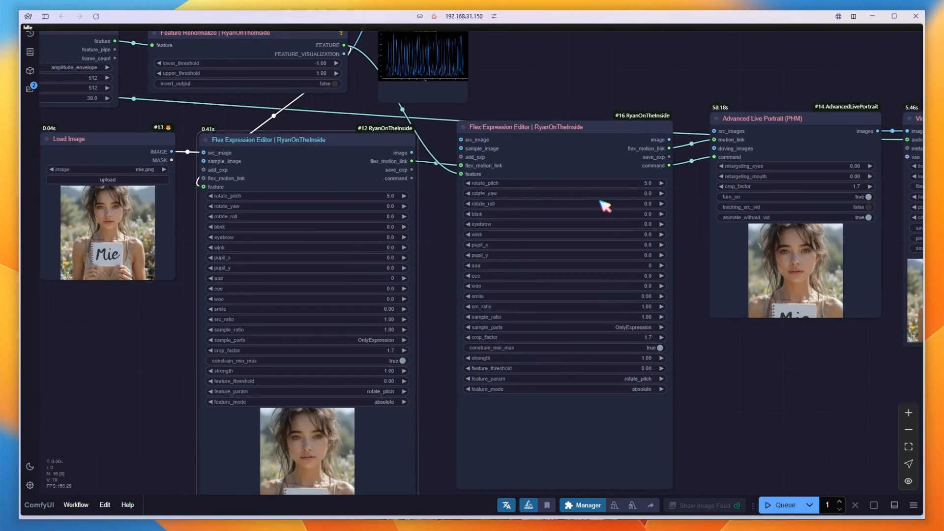
Set the new editor's rotate_pitch to 0 and wink to 12.5
scroll(610, 192, "up", 2)
left_click(612, 181)
type("0")
key("Return")
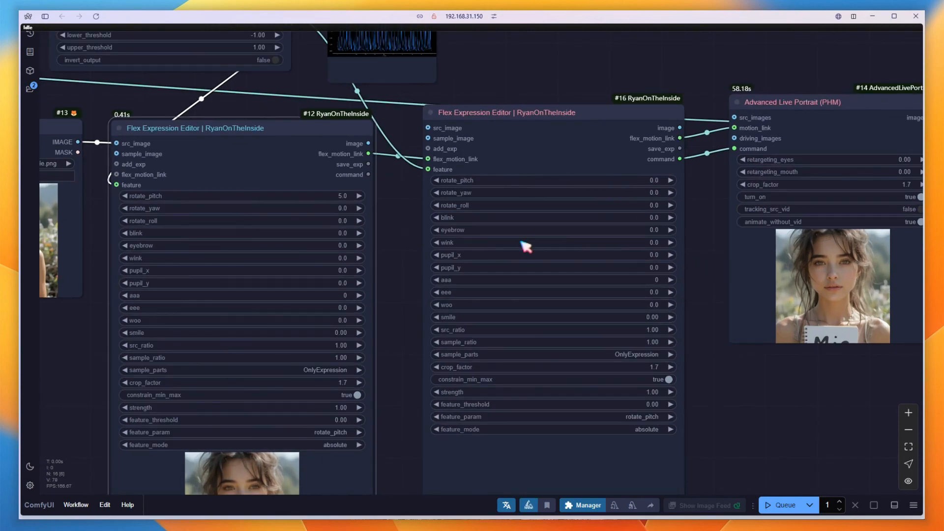
left_click(633, 246)
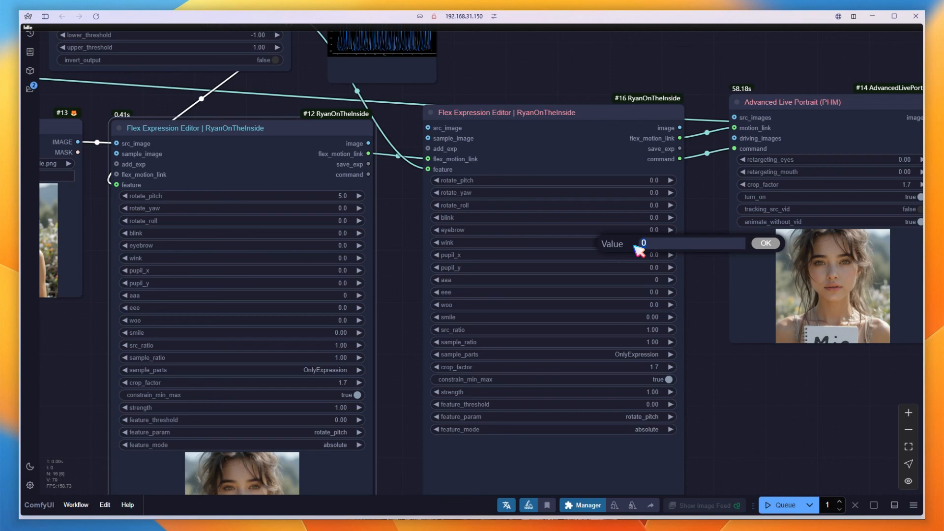
key("Return")
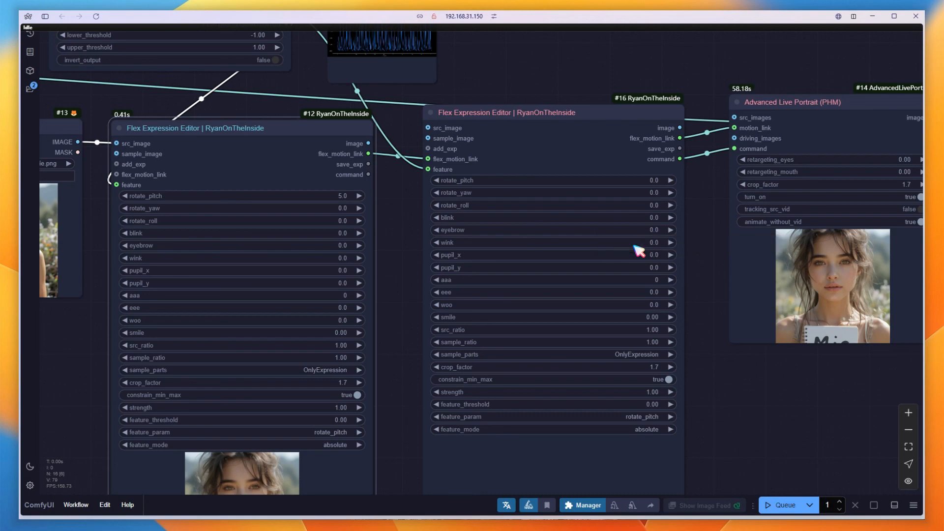
Set the new editor's feature_param to wink and feature_mode to relative
left_click(654, 418)
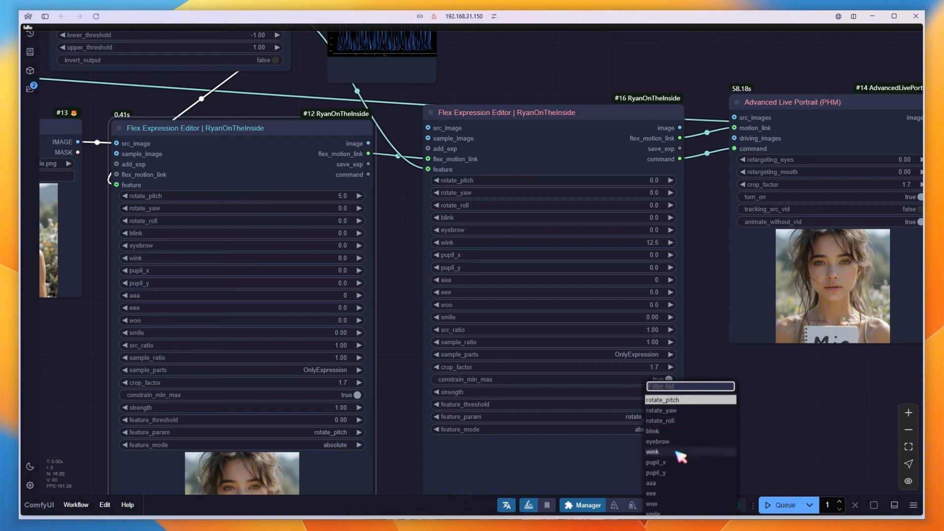
left_click(654, 452)
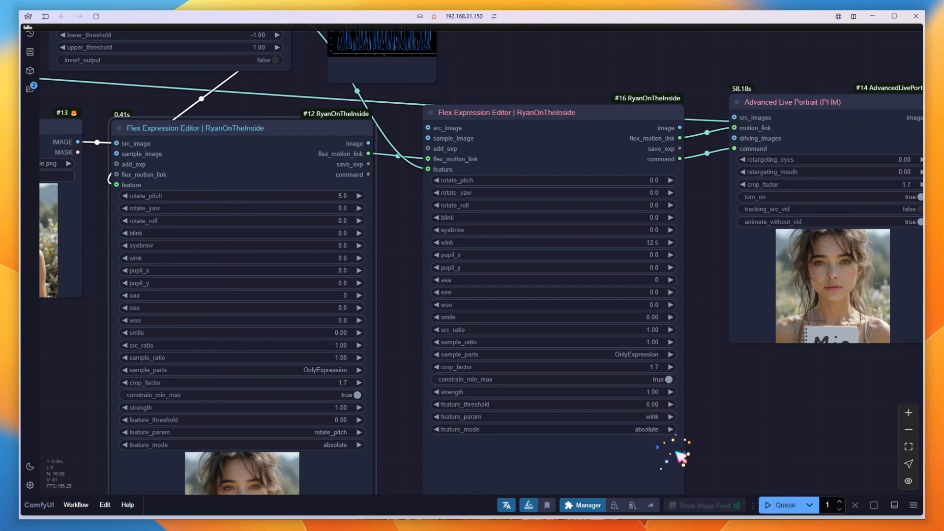
left_click(657, 432)
left_click(689, 441)
Queue the workflow to render the video
scroll(778, 457, "down", 2)
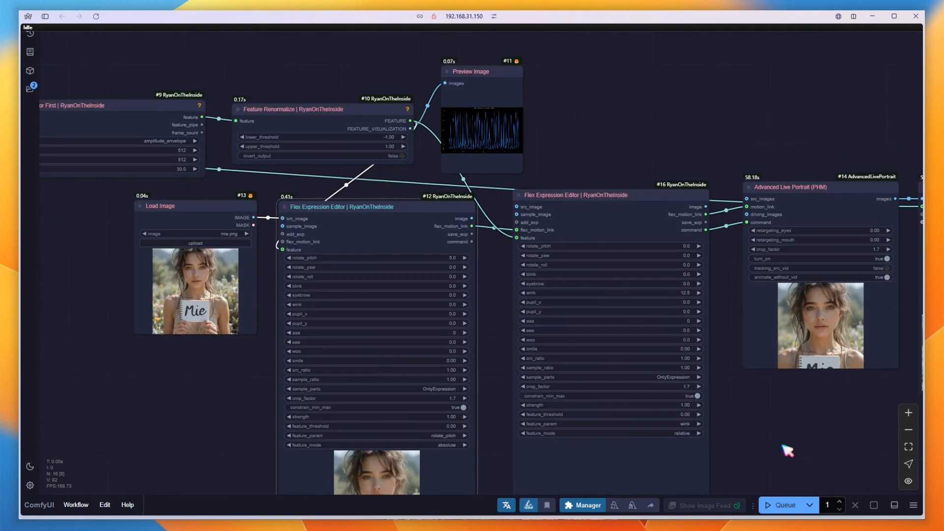
left_click_drag(785, 449, 660, 392)
left_click(777, 511)
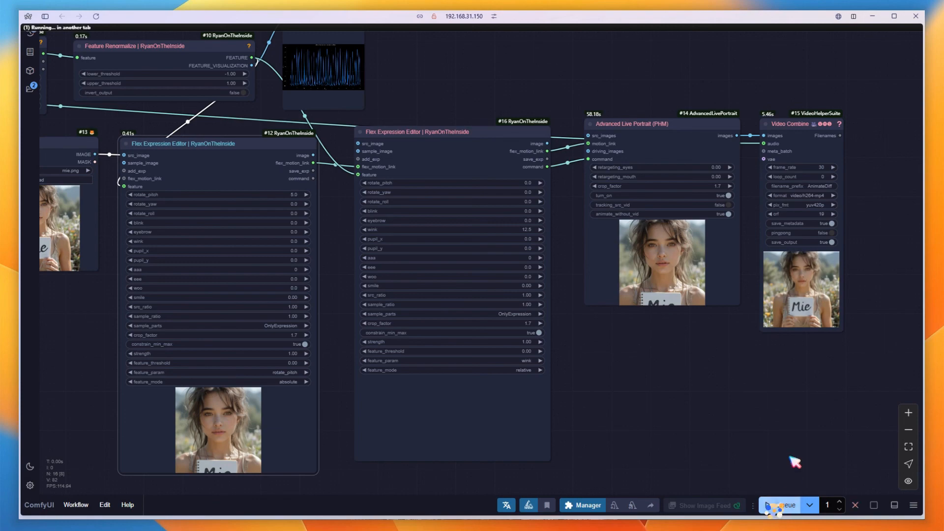